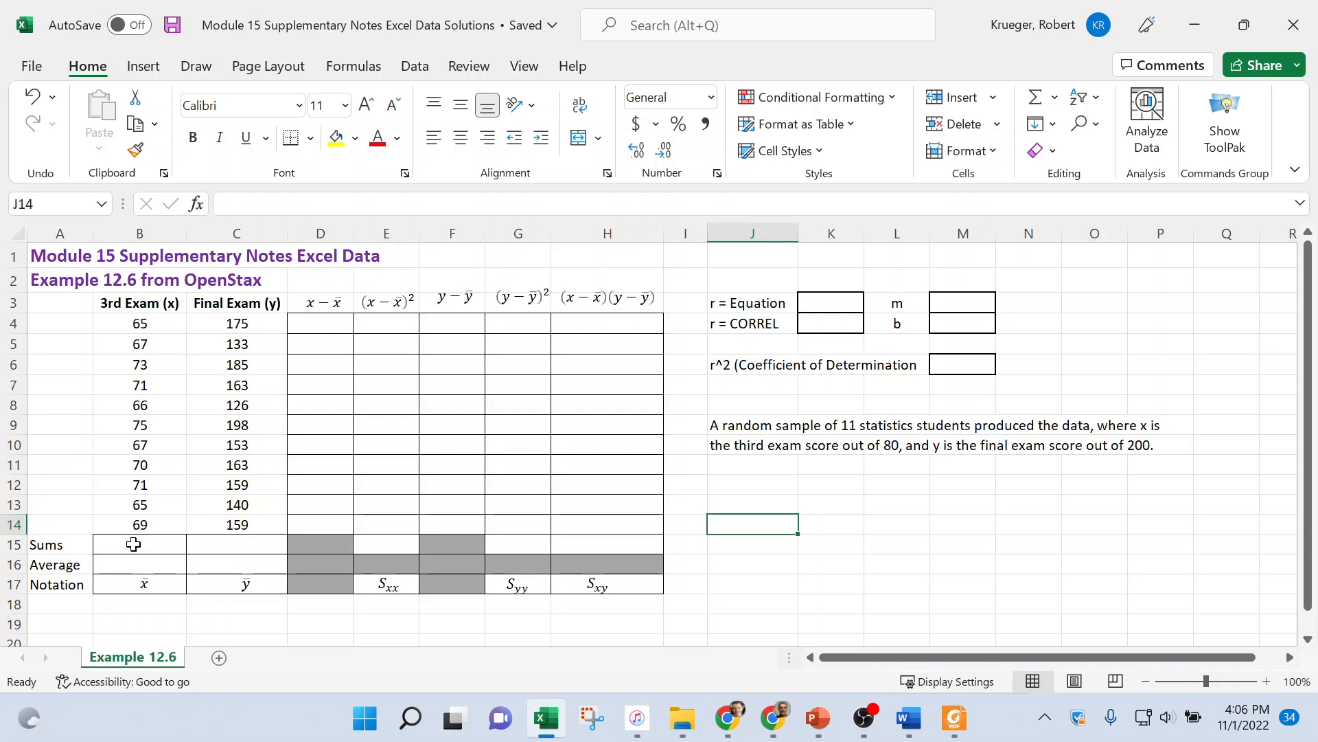
Sum the 3rd Exam (x) scores in cell B15 with =SUM(B4:B14).
{"action": "left_click", "coordinate": [133, 544]}
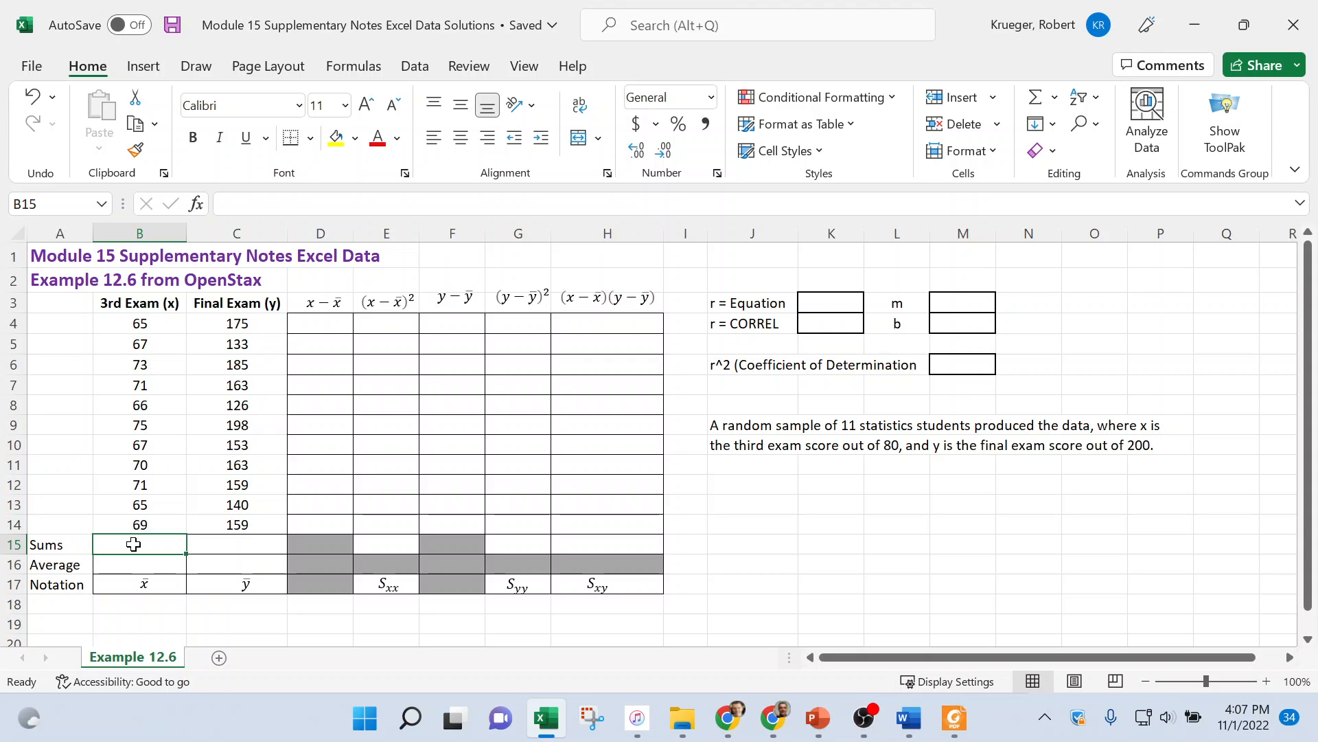
{"action": "type", "text": "="}
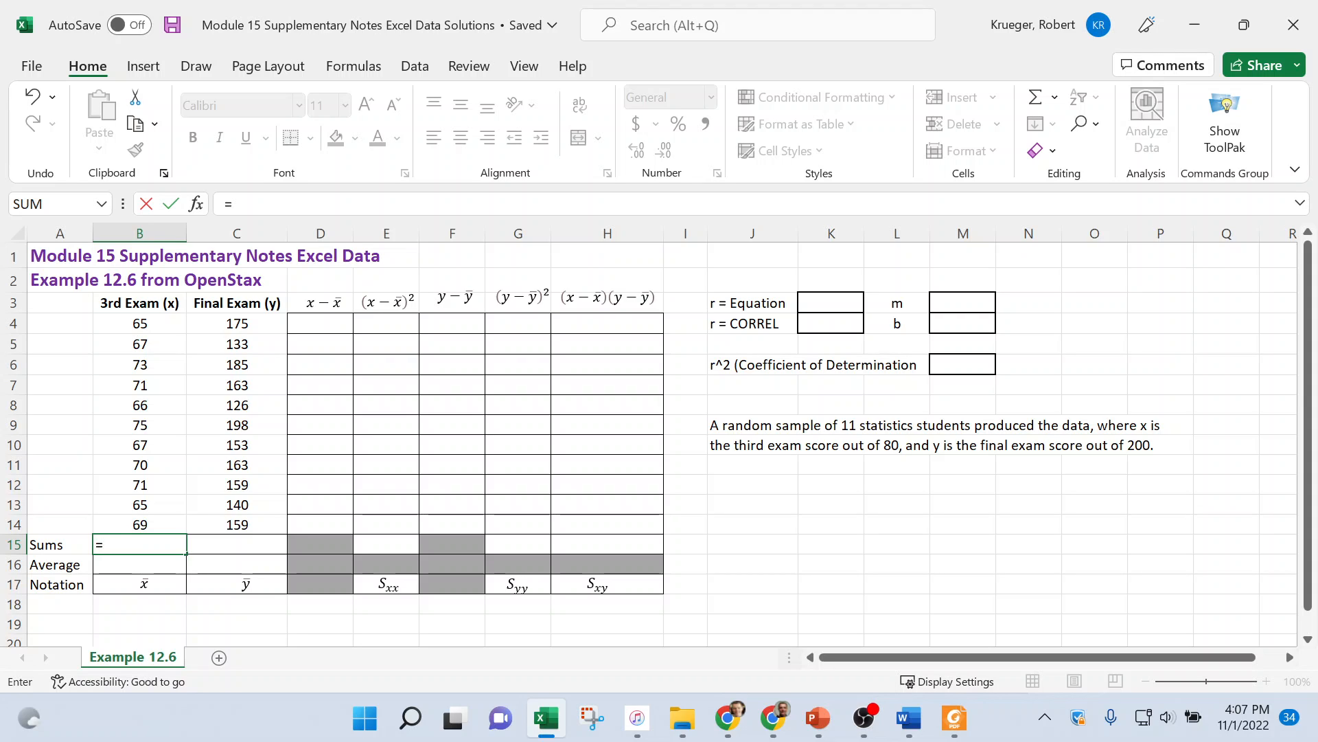
{"action": "type", "text": "sum"}
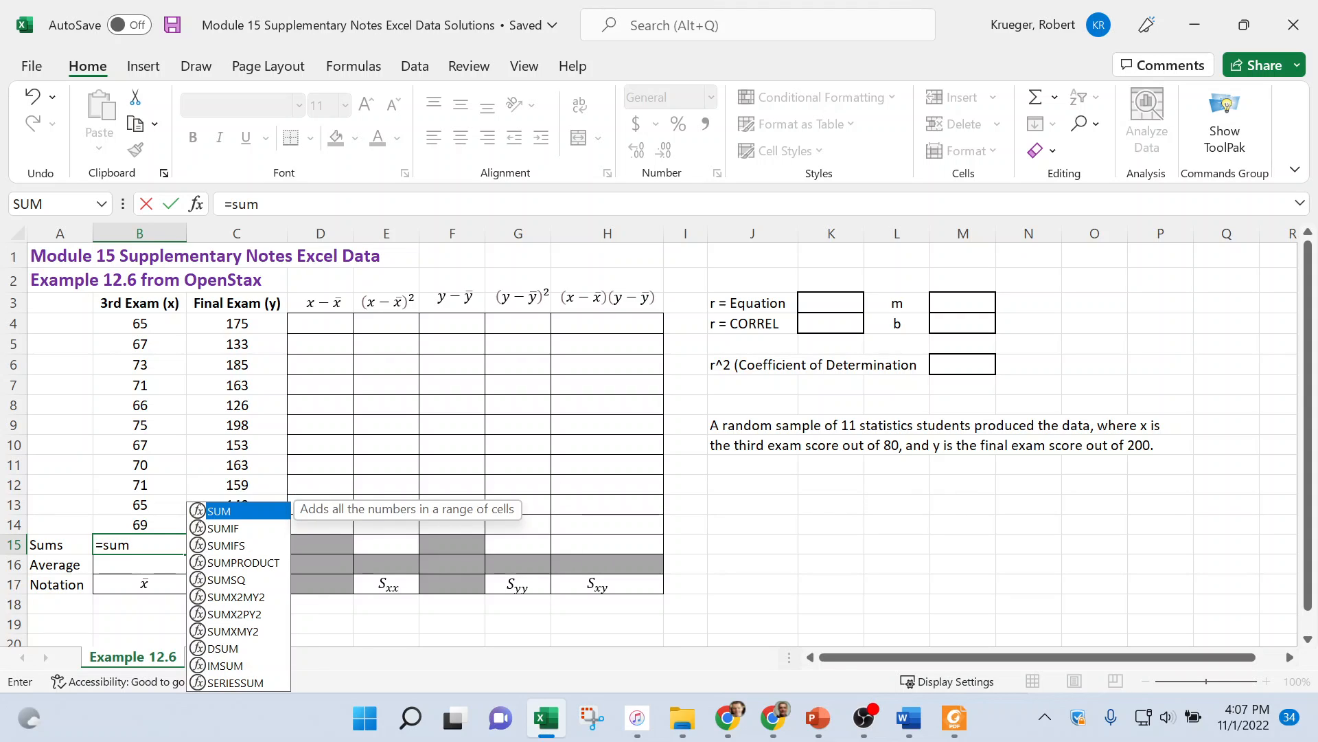
{"action": "double_click", "coordinate": [219, 512]}
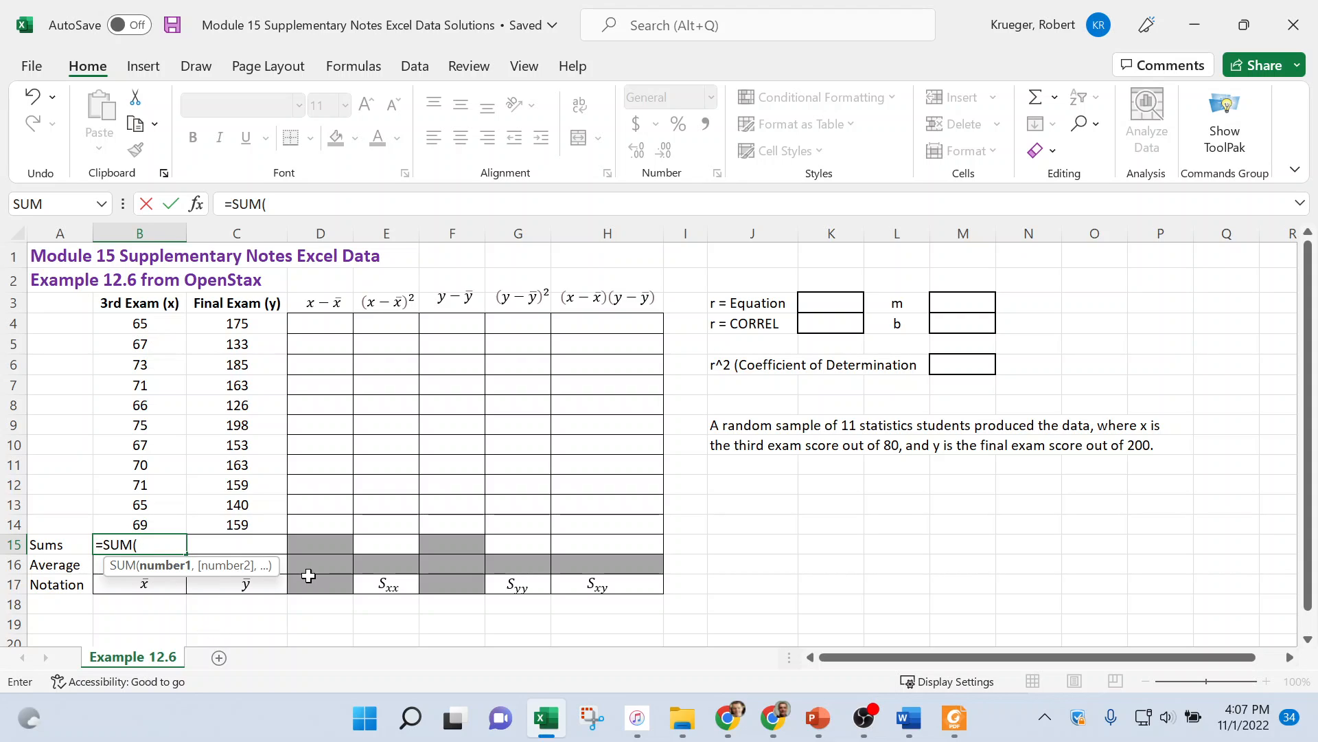
{"action": "left_click_drag", "start_coordinate": [156, 317], "coordinate": [146, 516]}
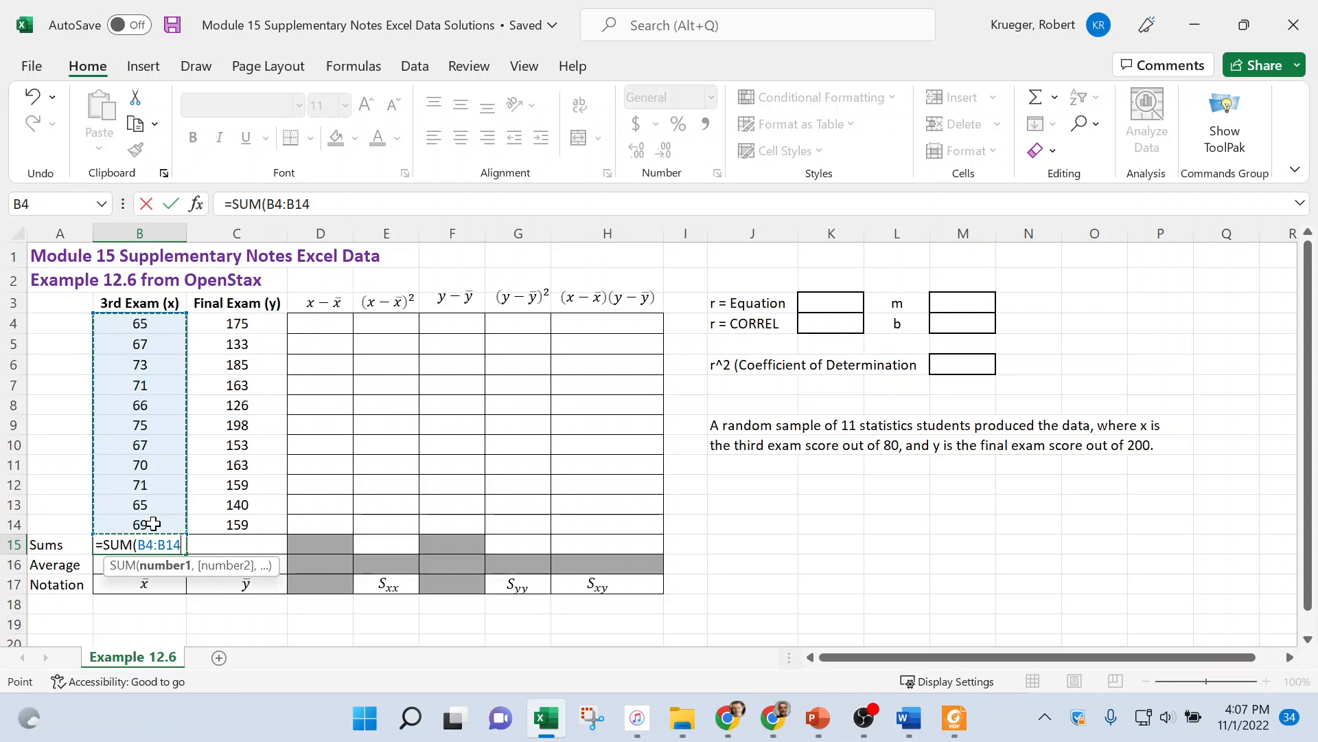
{"action": "type", "text": ")"}
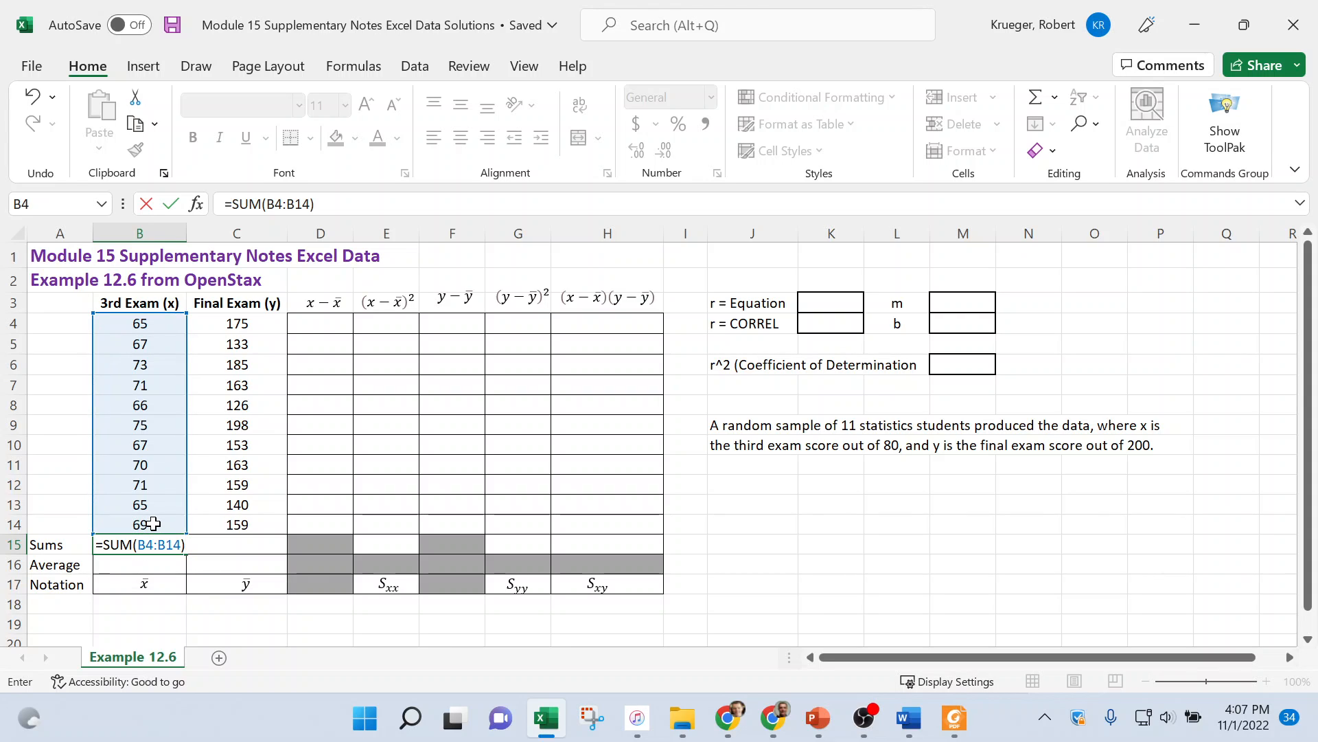
{"action": "key", "text": "Return"}
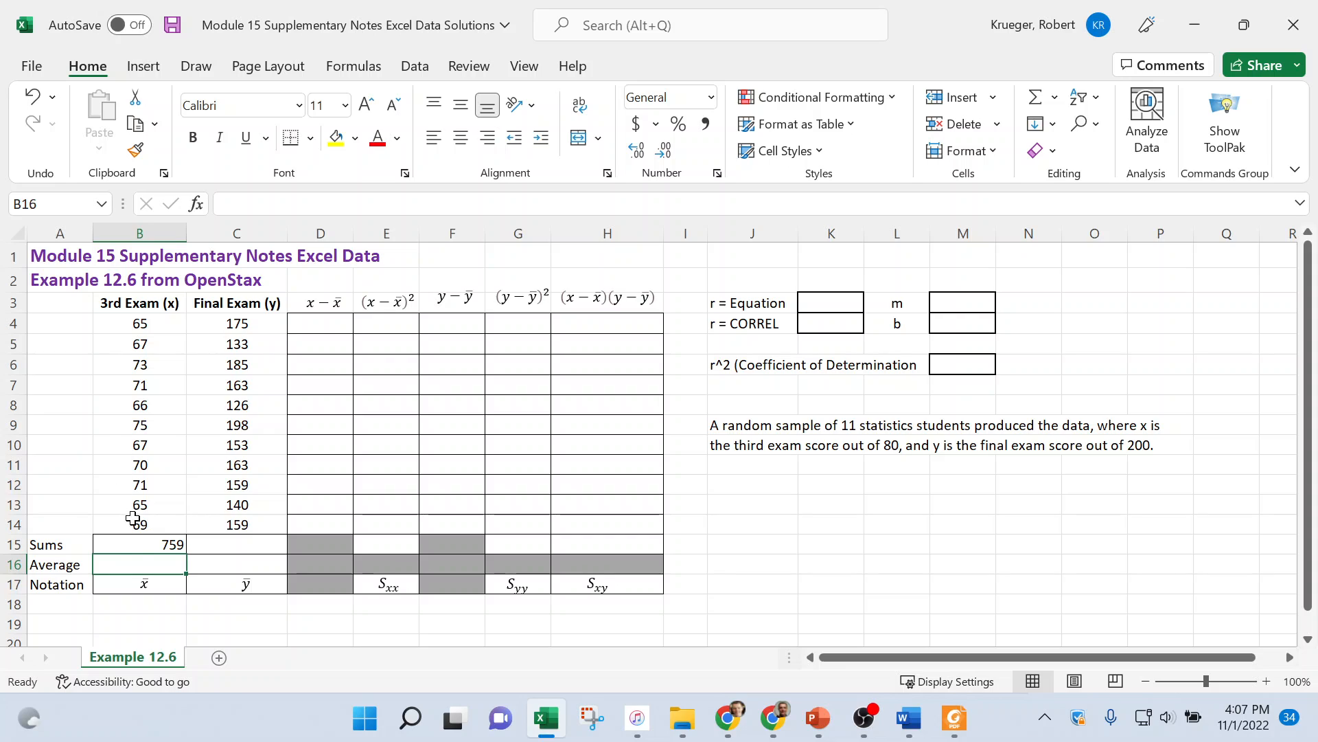
{"action": "left_click", "coordinate": [139, 544]}
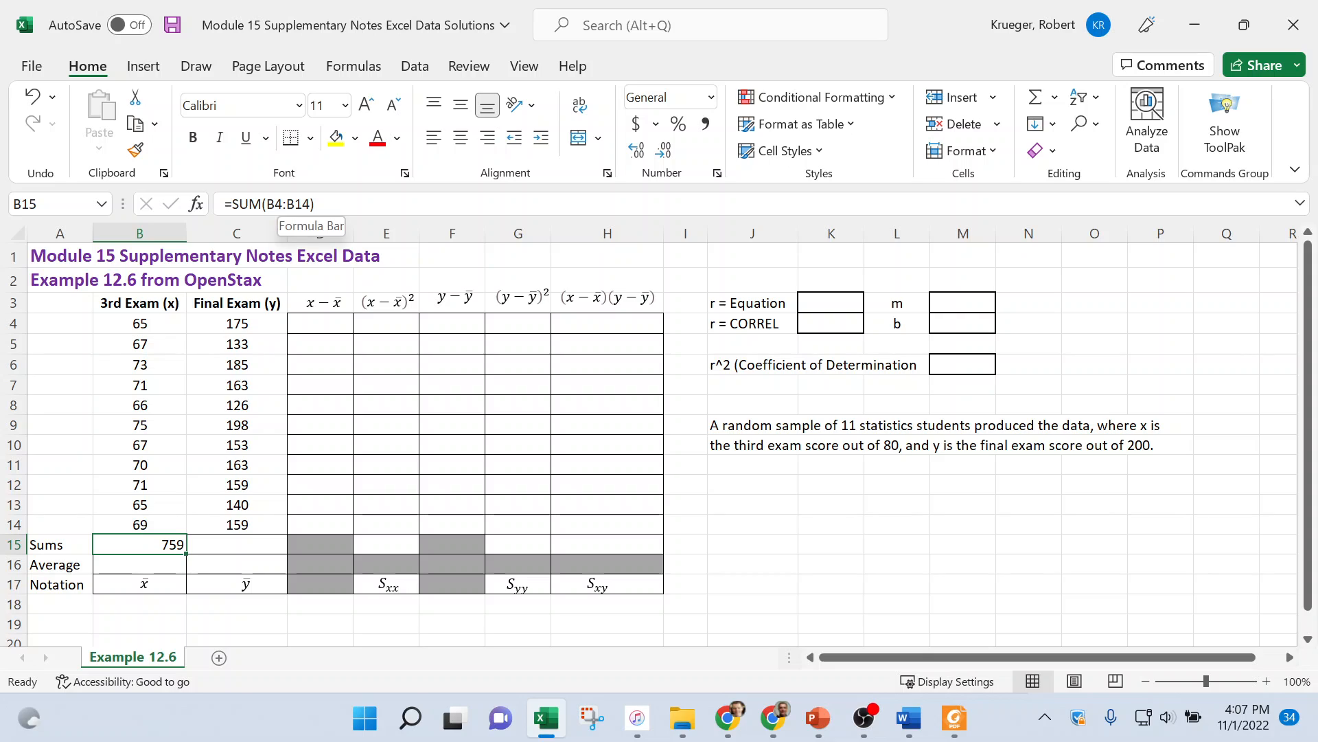
Fill the sum formula from B15 across to C15 and review the formulas in both cells.
{"action": "left_click", "coordinate": [227, 547]}
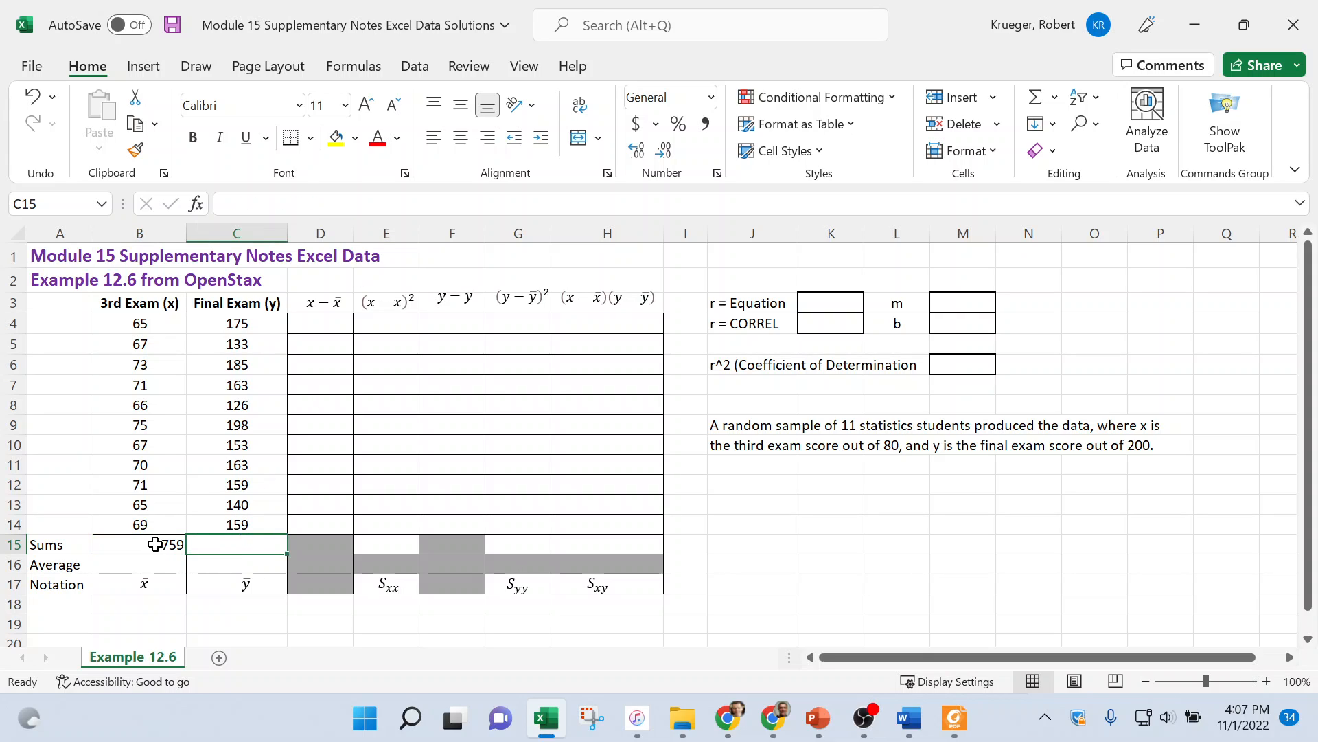
{"action": "left_click", "coordinate": [139, 543]}
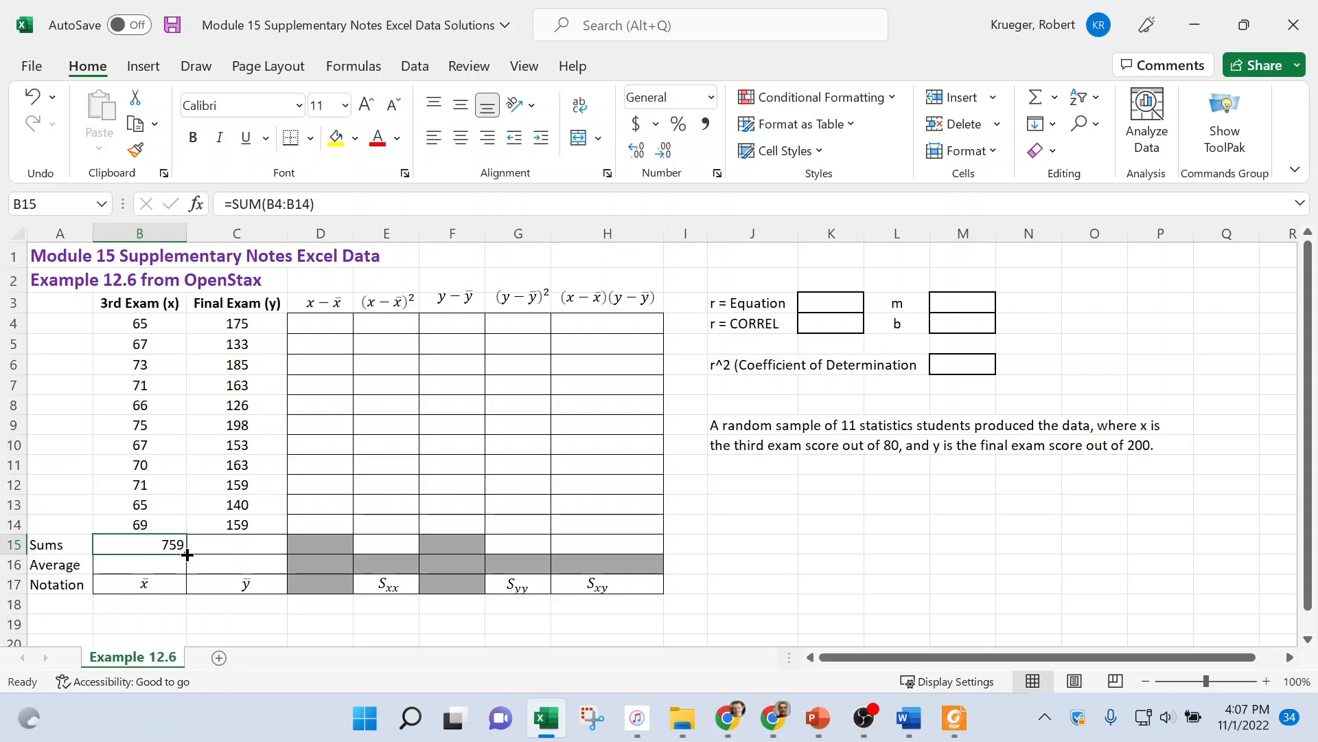
{"action": "left_click_drag", "start_coordinate": [187, 554], "coordinate": [250, 557]}
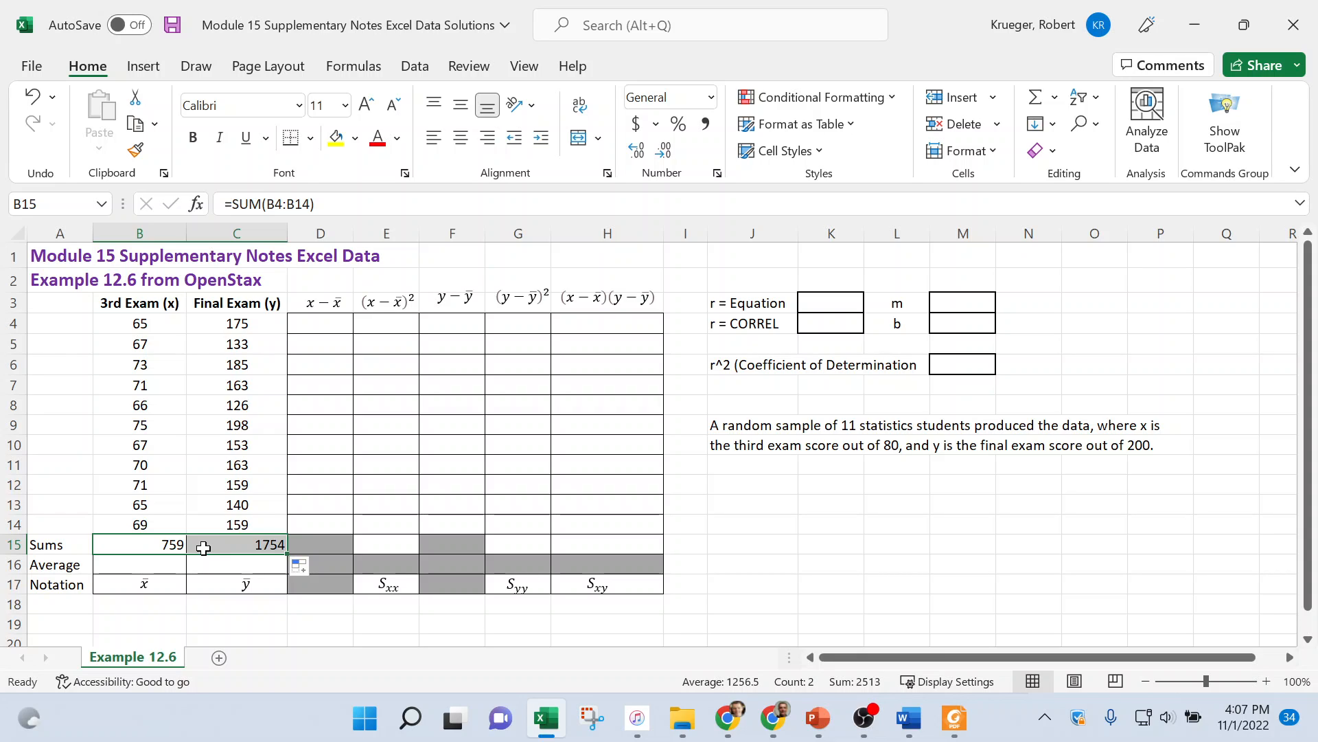
{"action": "left_click", "coordinate": [147, 543]}
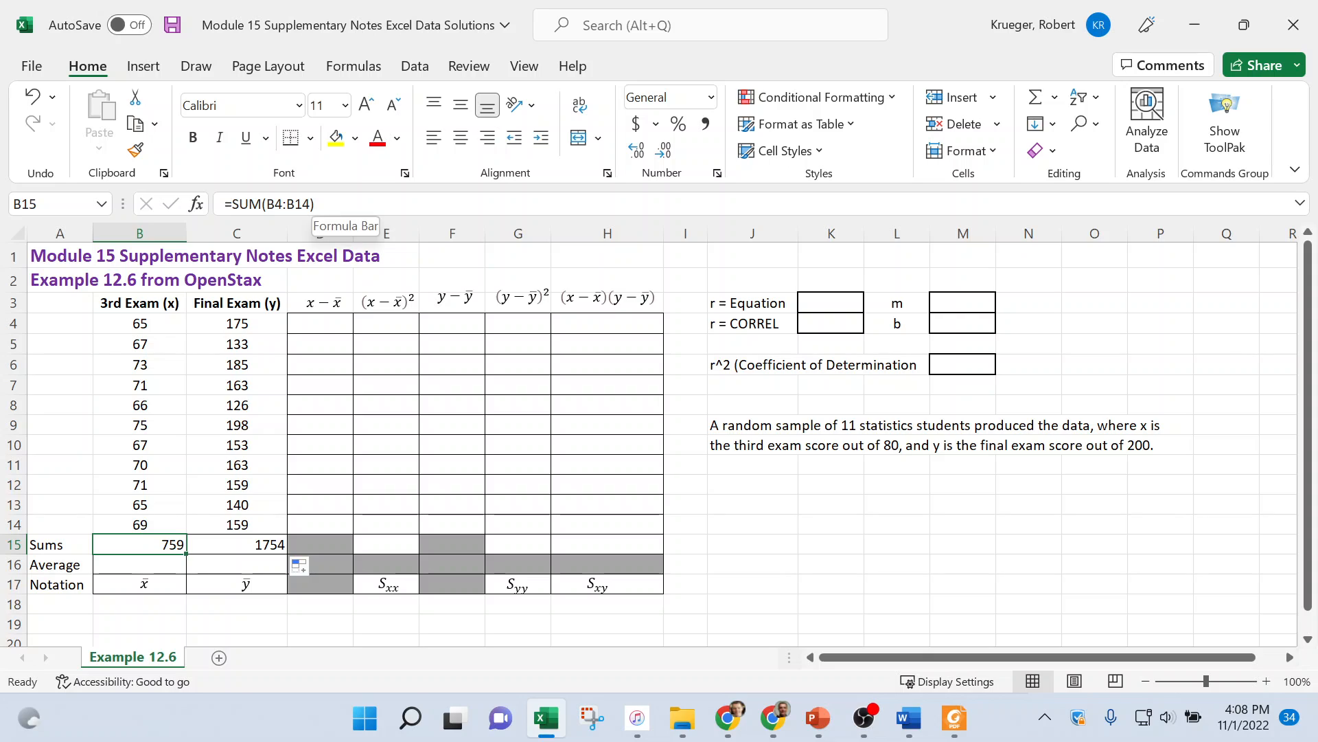
{"action": "left_click", "coordinate": [237, 545]}
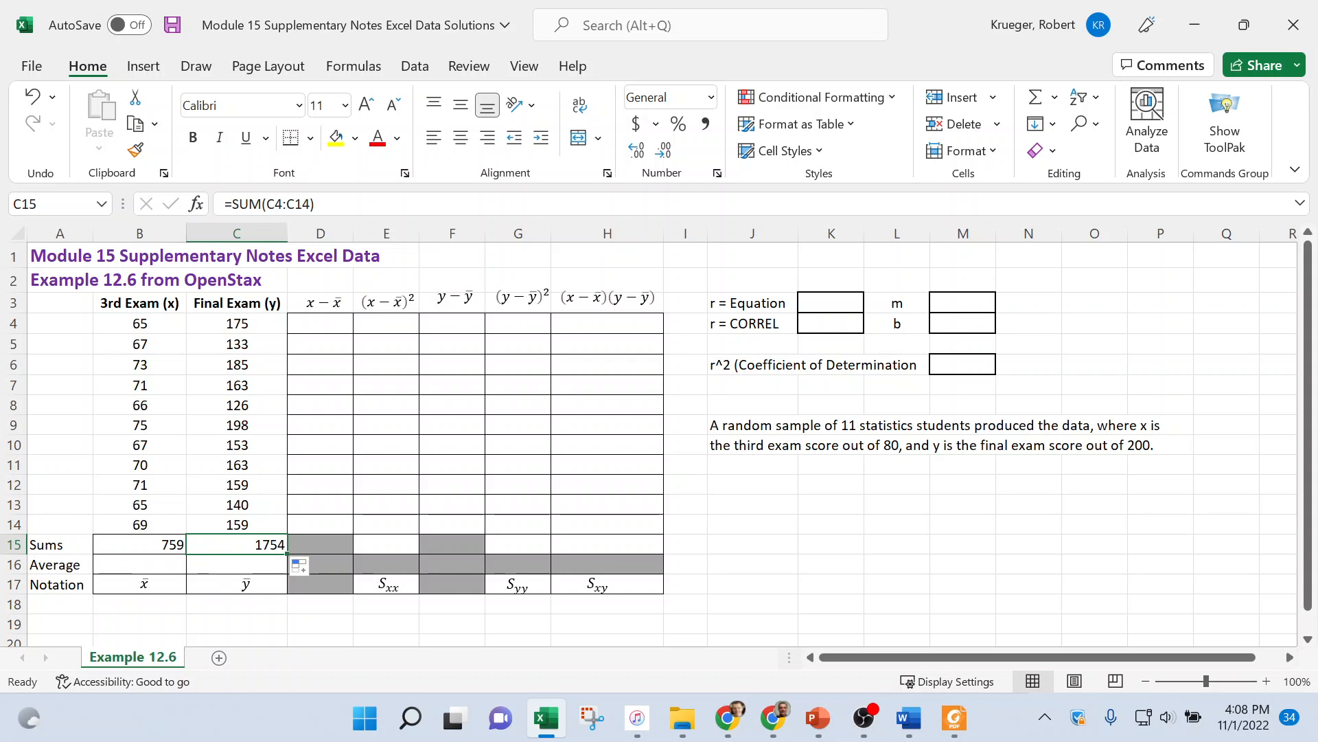
Average the 3rd Exam (x) scores in cell B16 with the AVERAGE function over B4:B14.
{"action": "left_click", "coordinate": [141, 580]}
{"action": "left_click", "coordinate": [129, 563]}
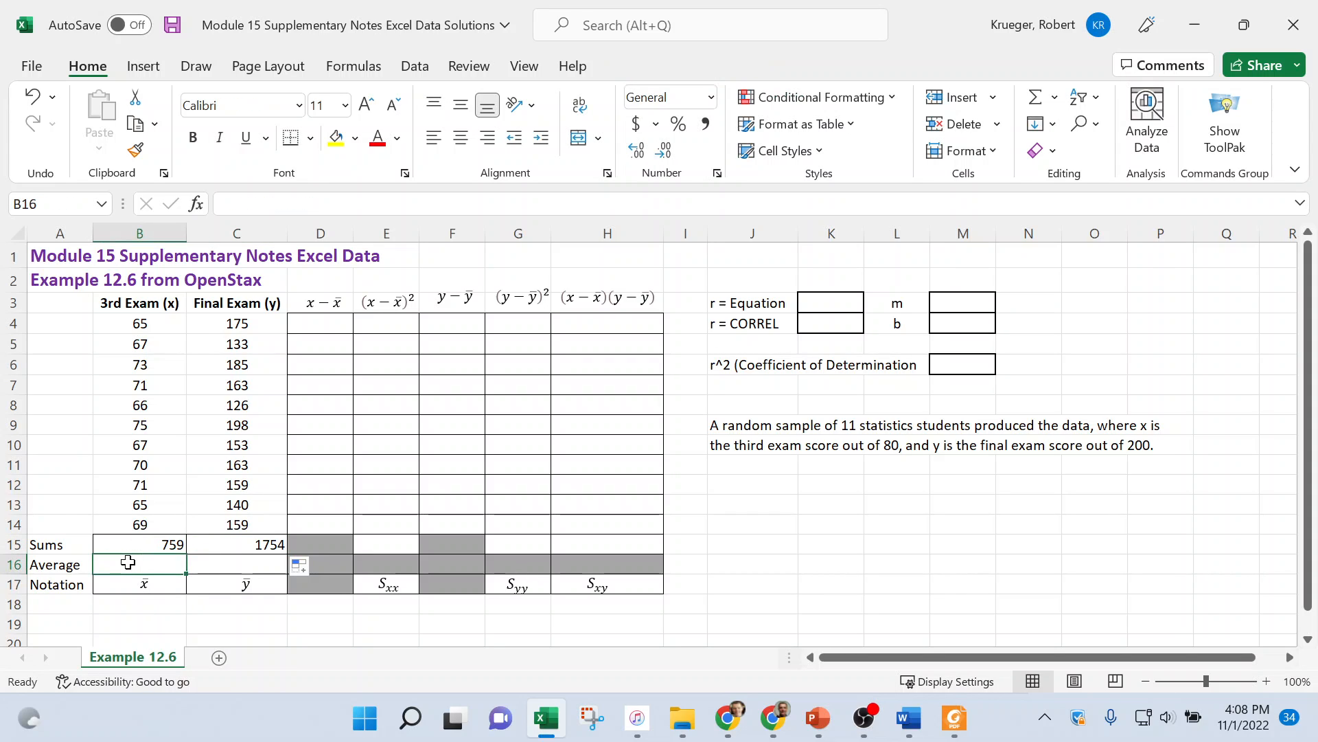
{"action": "left_click", "coordinate": [142, 583]}
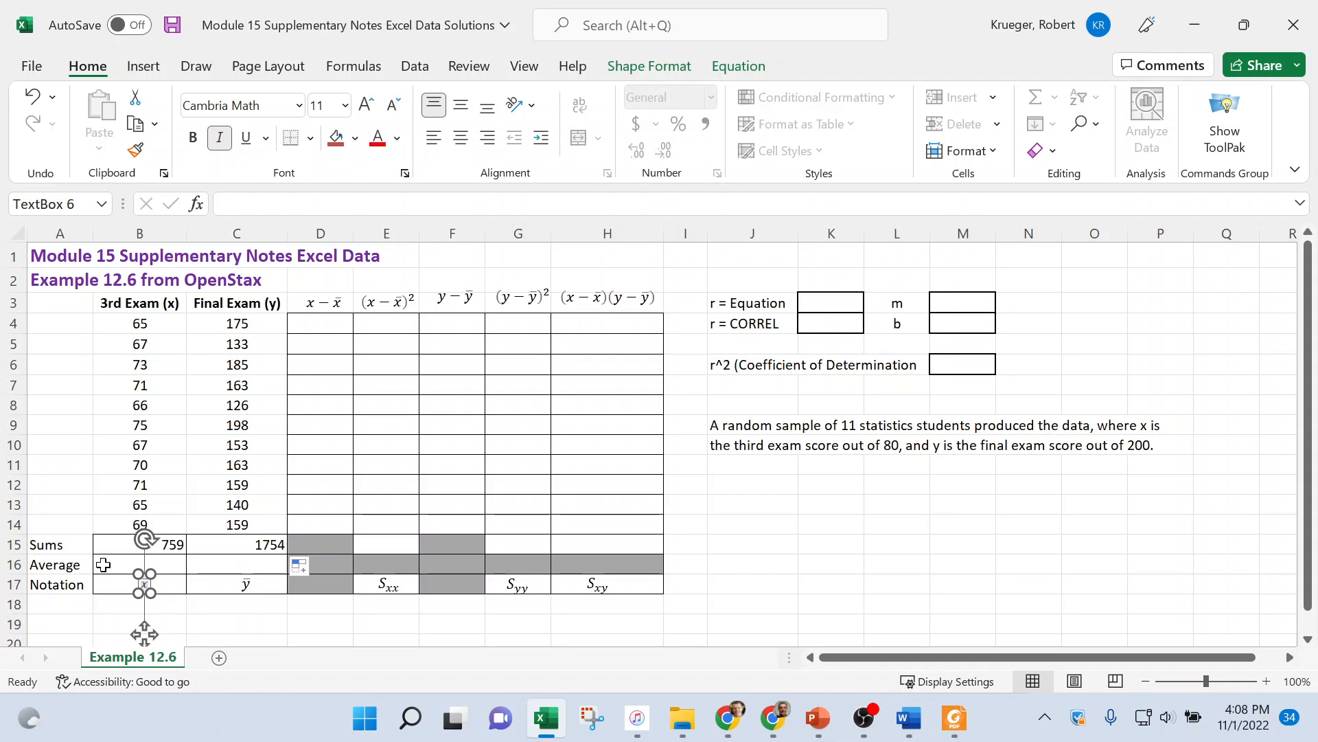
{"action": "left_click", "coordinate": [103, 565]}
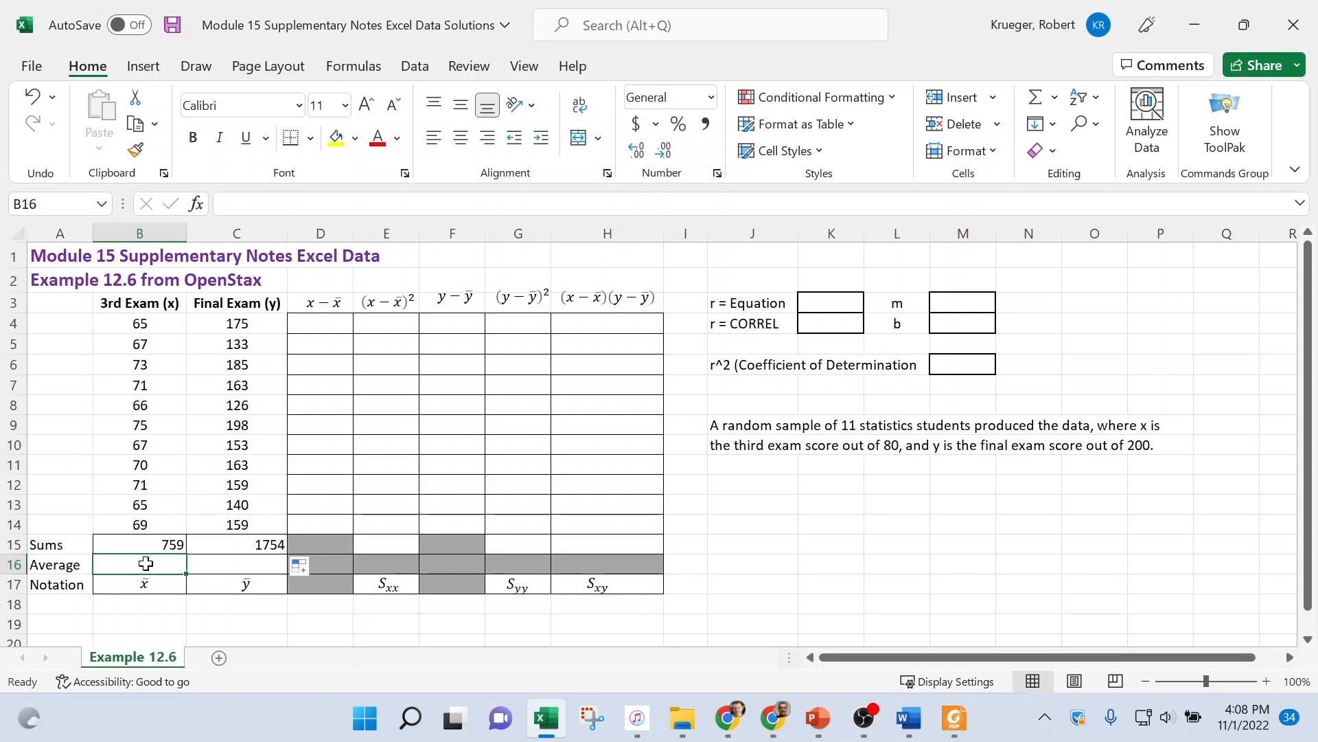
{"action": "type", "text": "="}
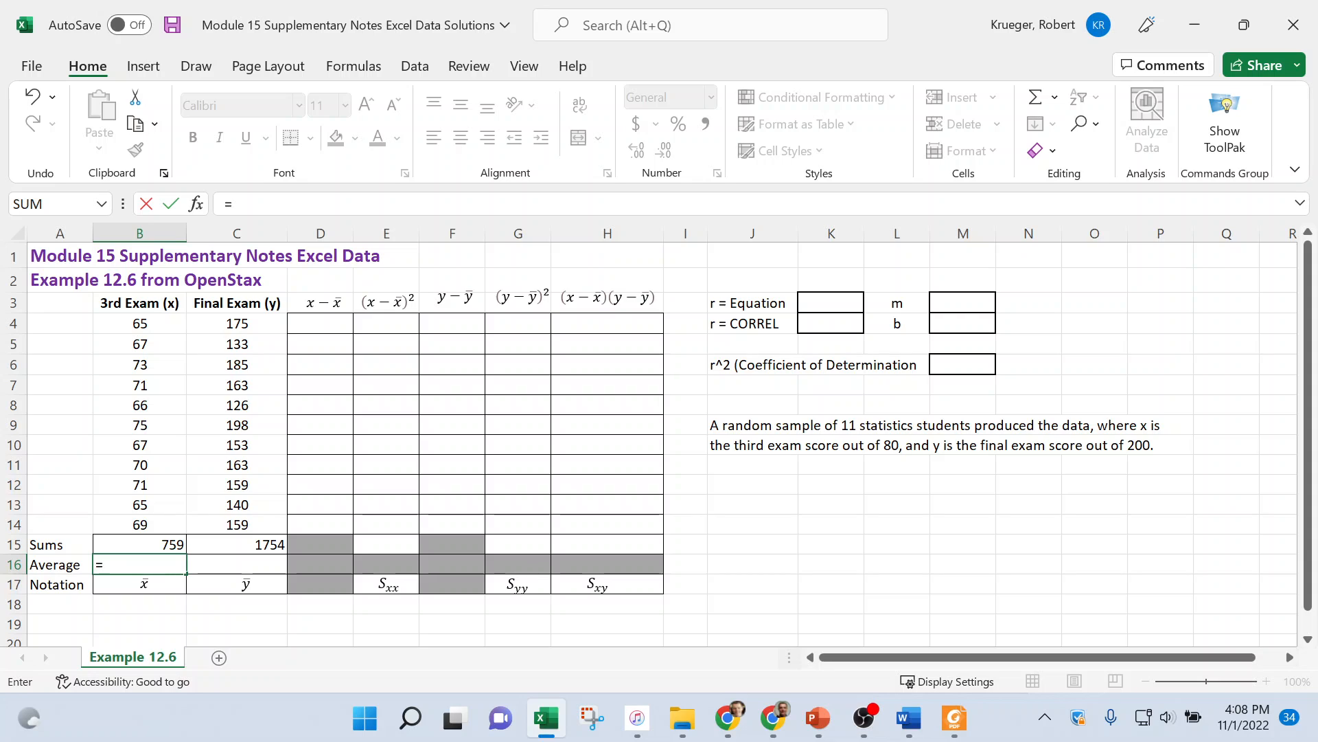
{"action": "type", "text": "aver"}
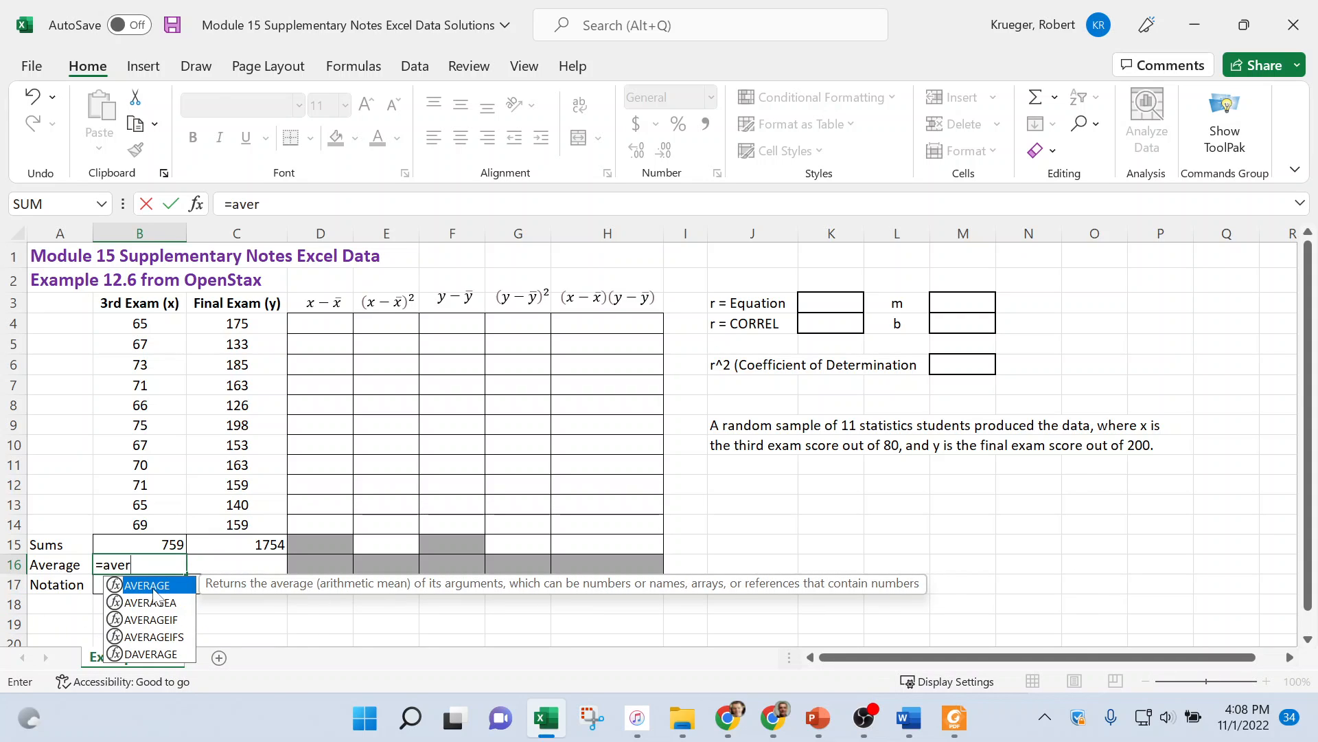
{"action": "double_click", "coordinate": [153, 589]}
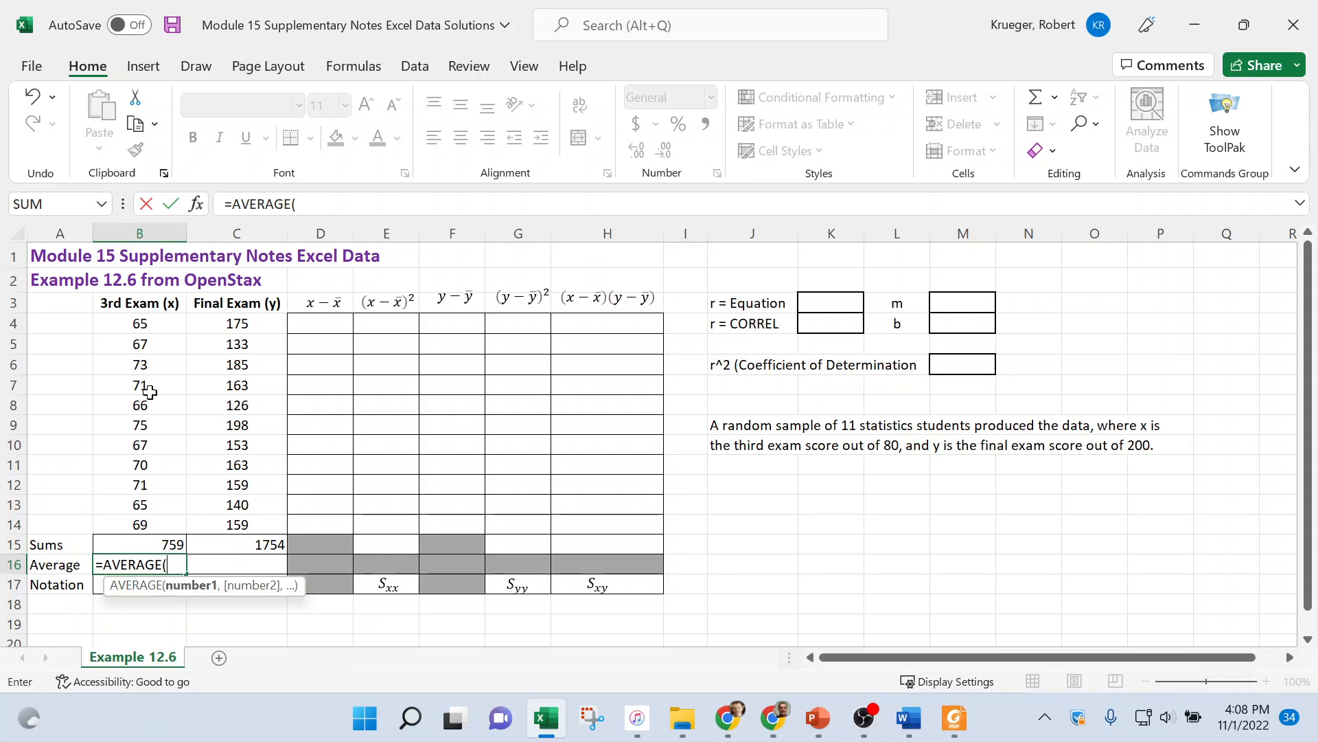
{"action": "left_click_drag", "start_coordinate": [153, 327], "coordinate": [133, 516]}
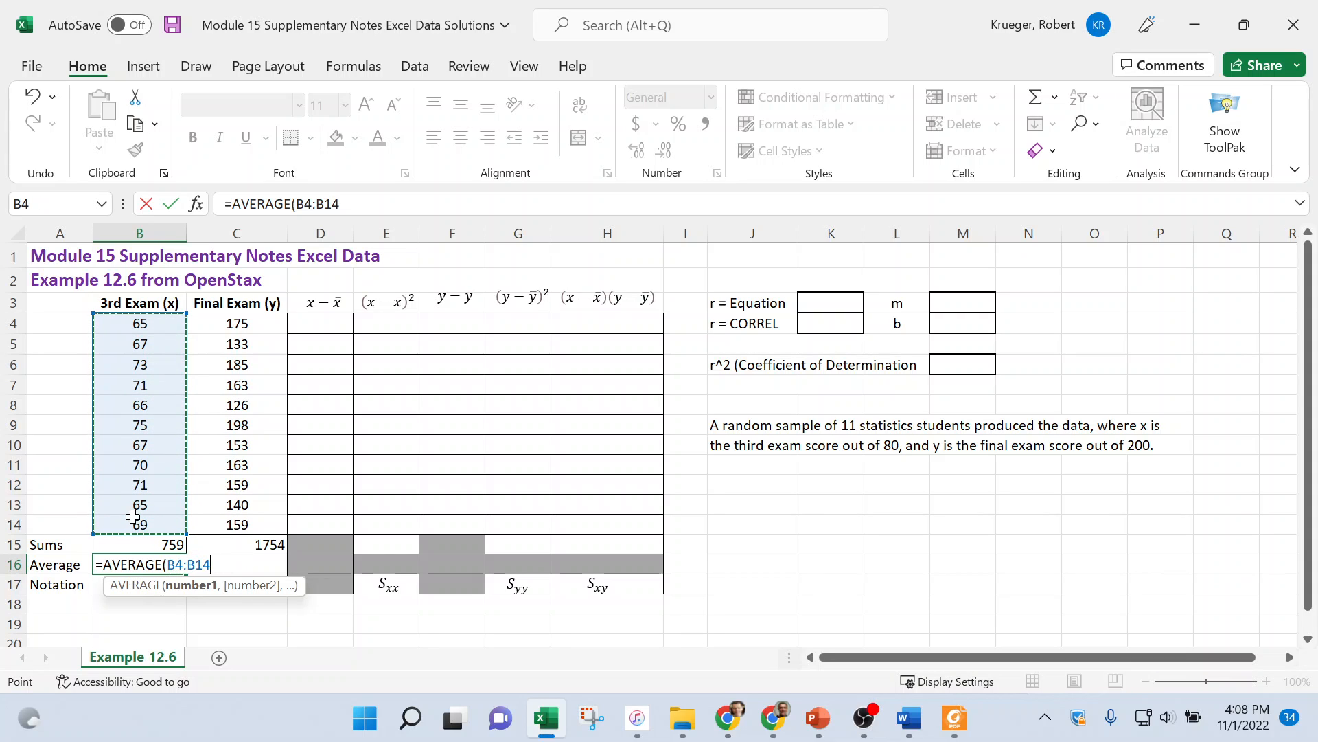
{"action": "key", "text": "Return"}
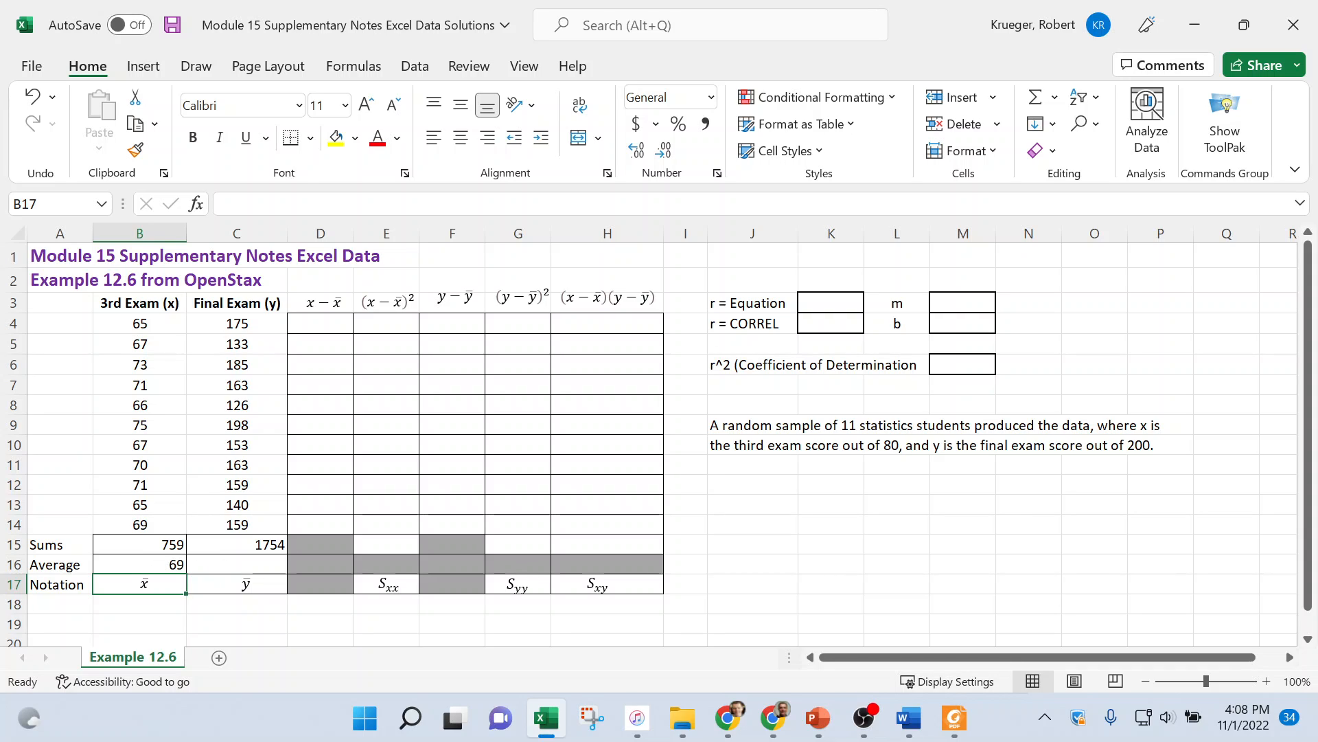
Switch to the Word formula sheet to read the Module 15 sample mean formulas, and return to the Excel workbook.
{"action": "left_click", "coordinate": [242, 563]}
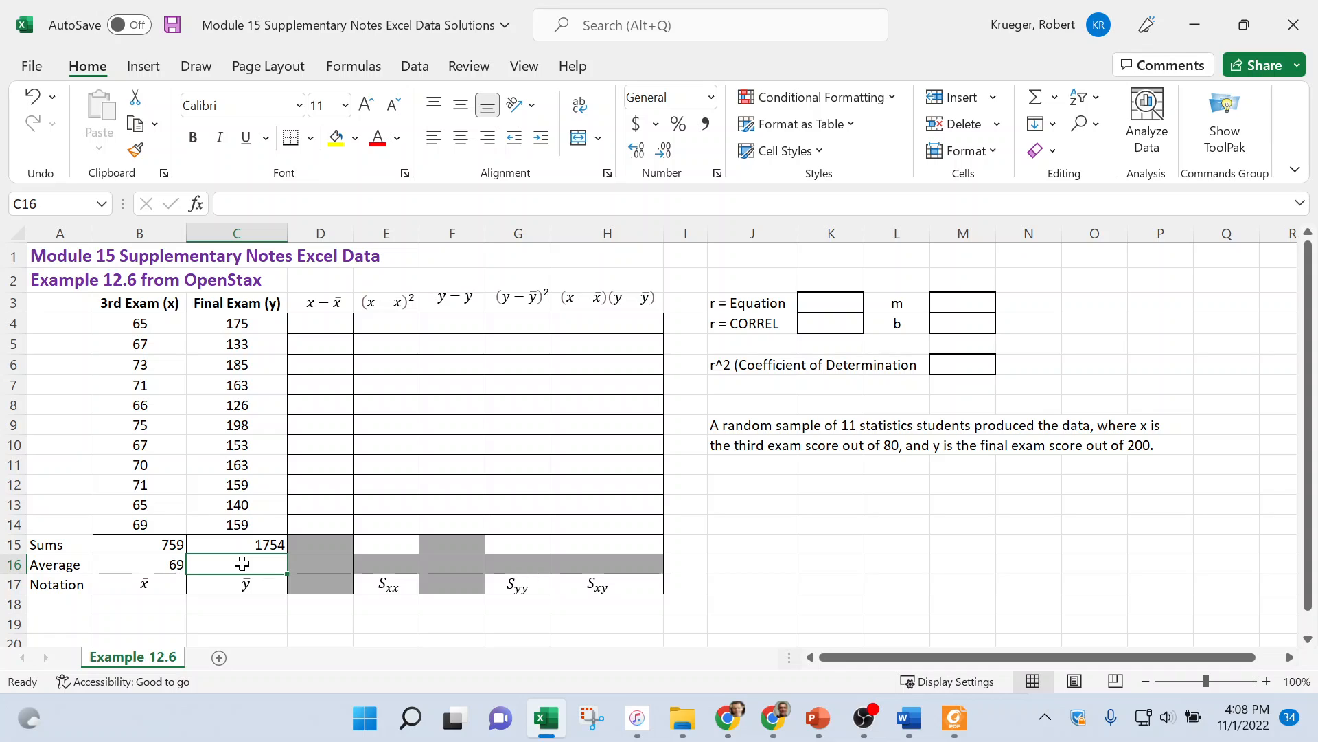
{"action": "left_click", "coordinate": [911, 726]}
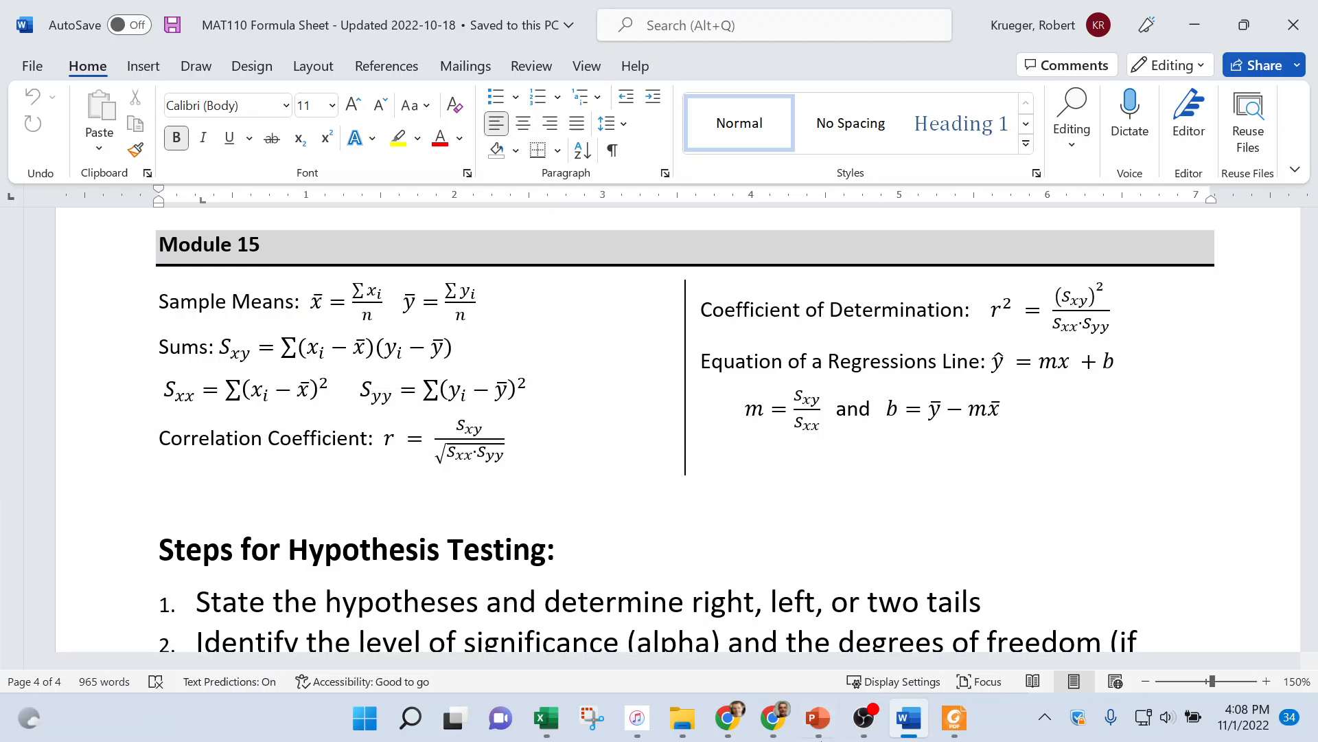
{"action": "left_click", "coordinate": [546, 719]}
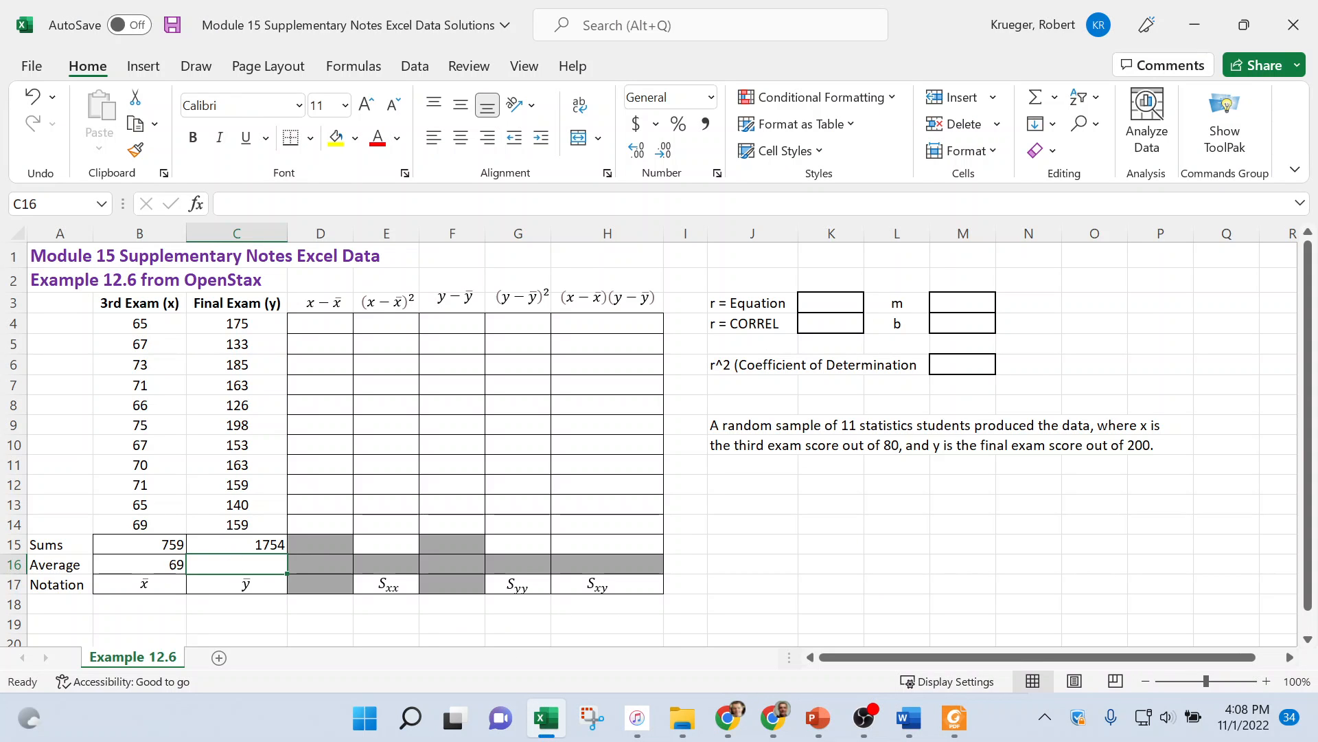
{"action": "key", "text": "ctrl+v"}
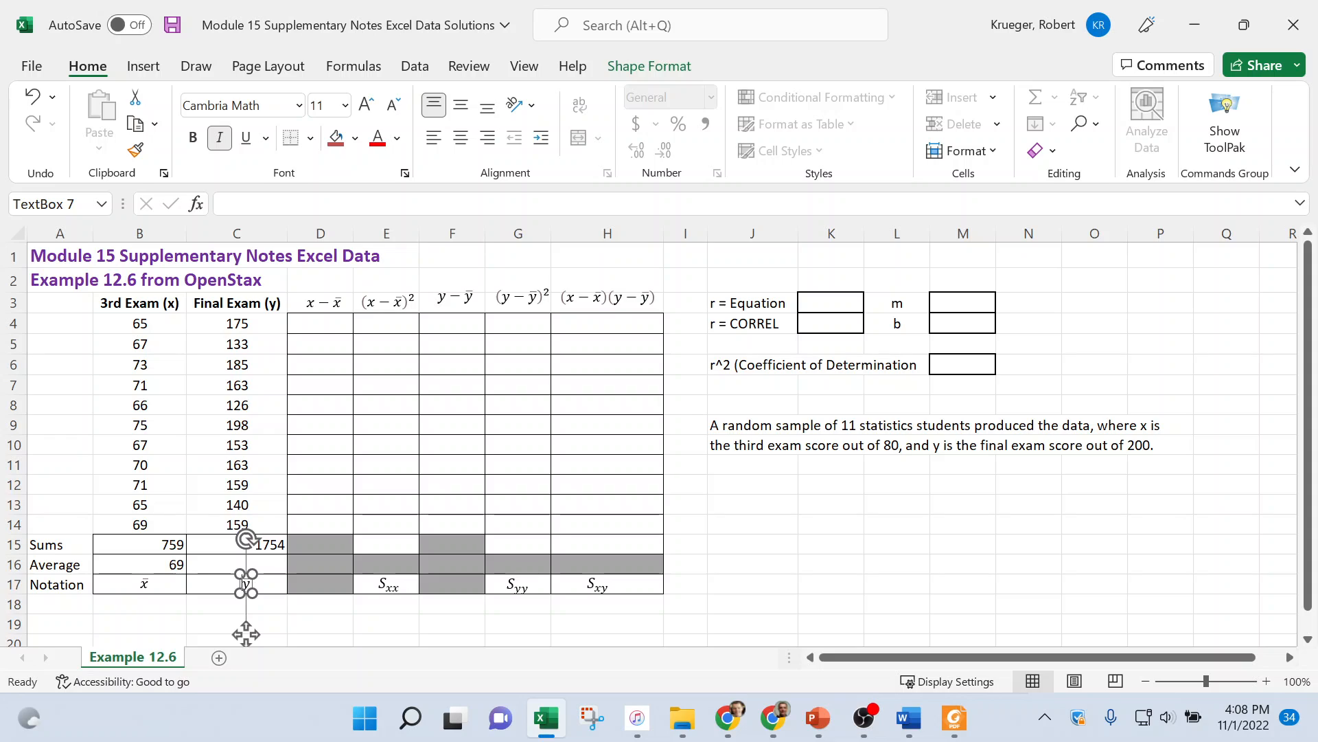
Compute the Final Exam (y) average in cell C16 with the formula =C15/11.
{"action": "left_click", "coordinate": [221, 556]}
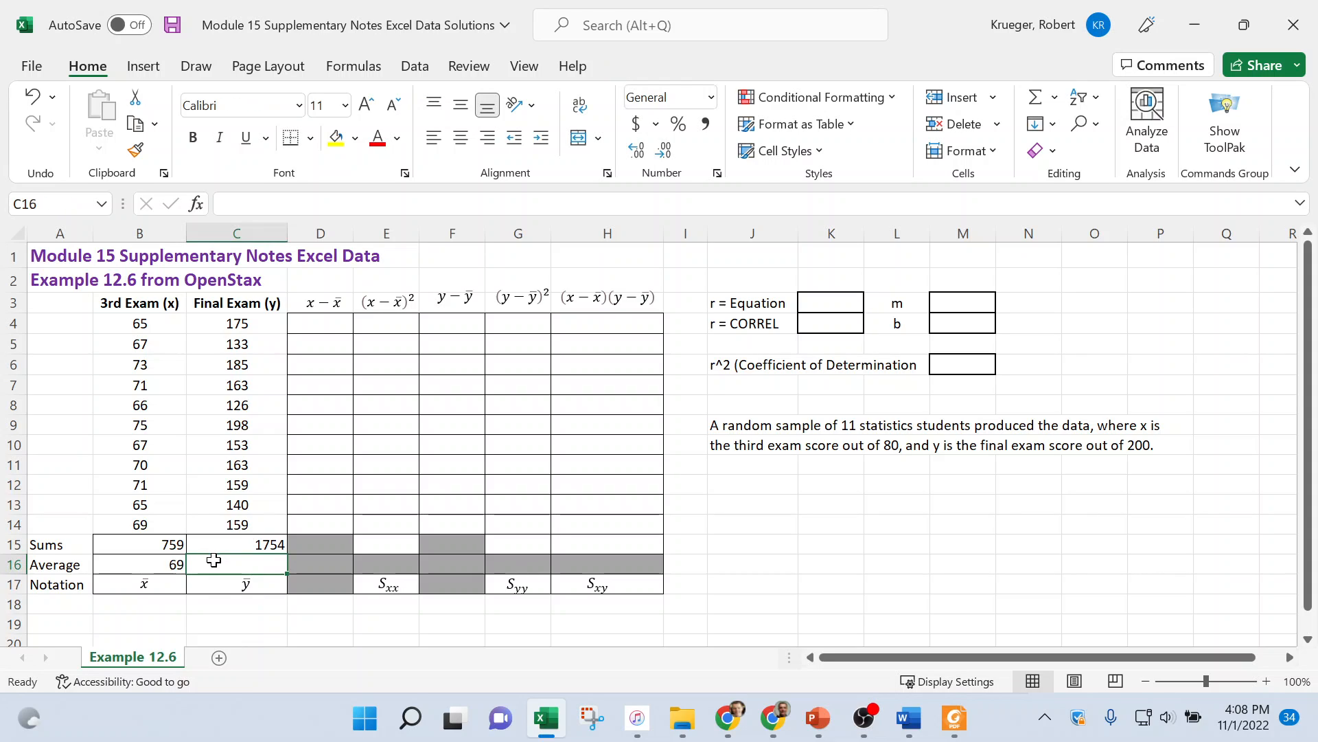
{"action": "type", "text": "="}
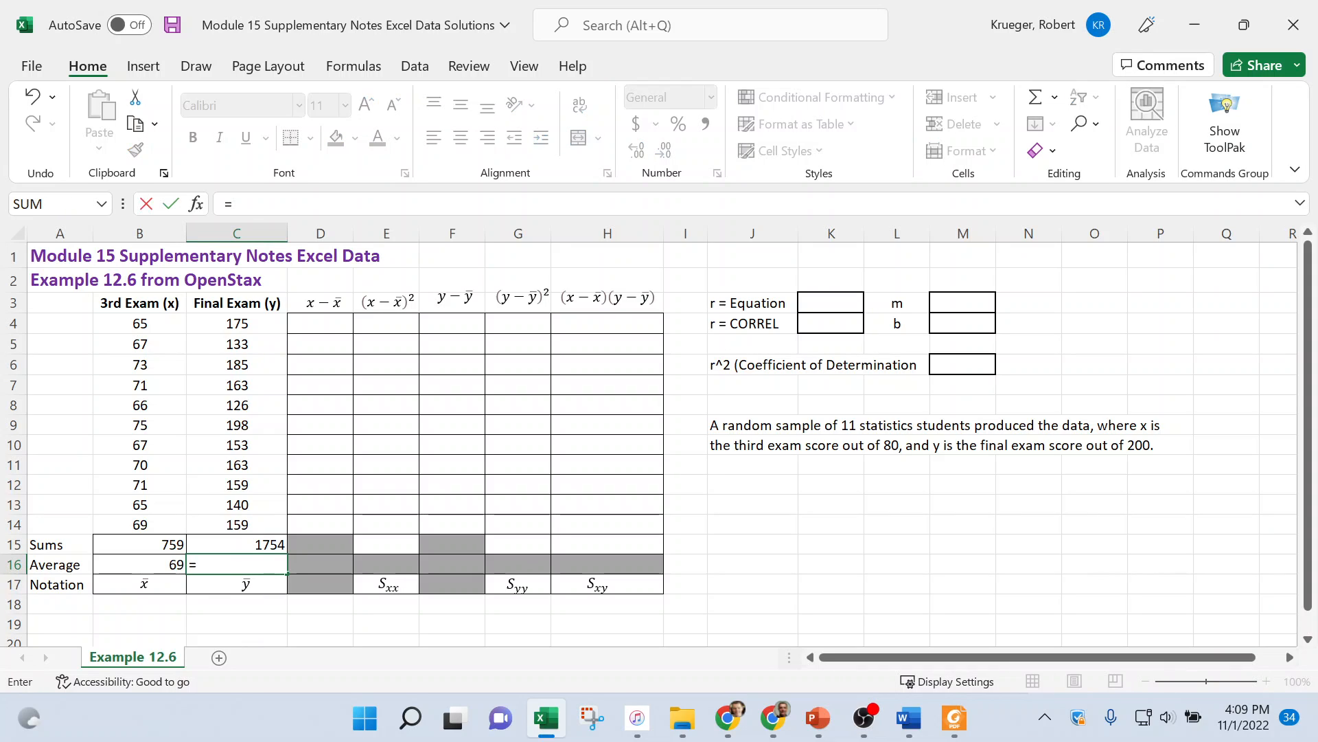
{"action": "left_click", "coordinate": [239, 543]}
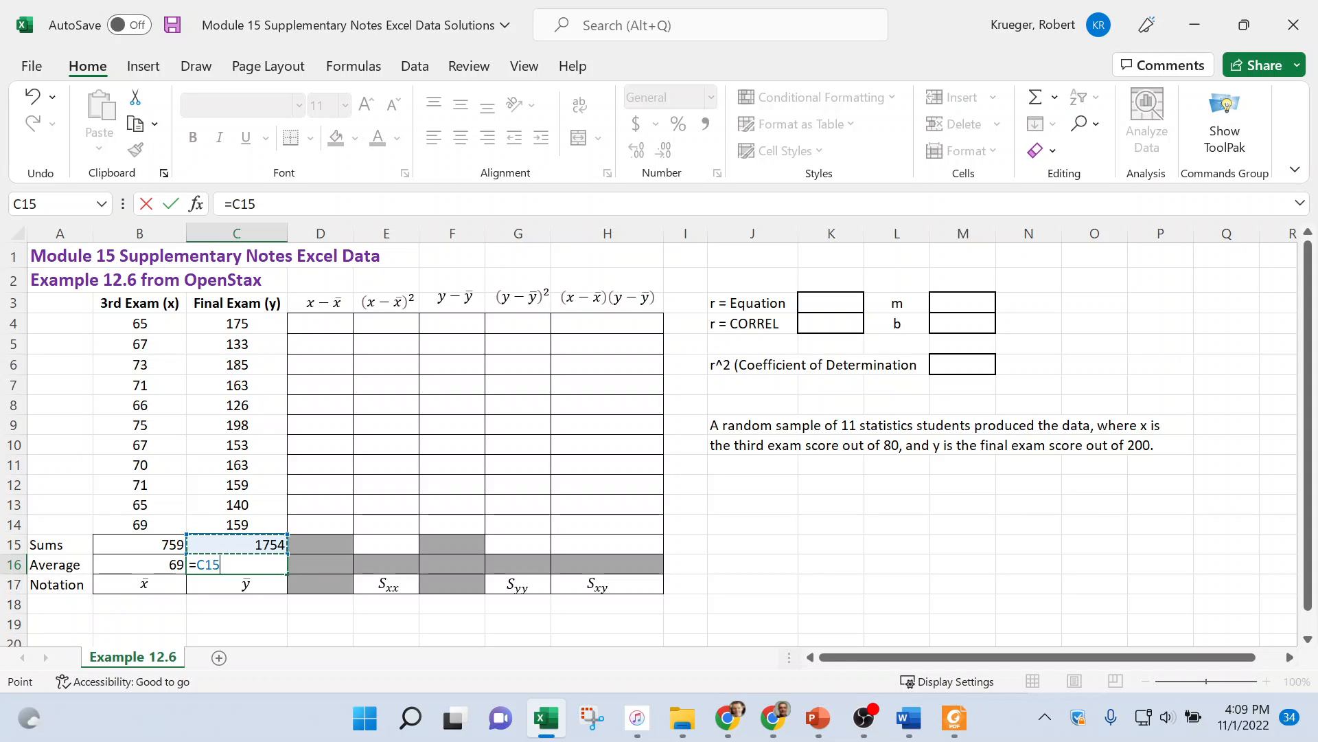
{"action": "type", "text": "/11"}
{"action": "key", "text": "Return"}
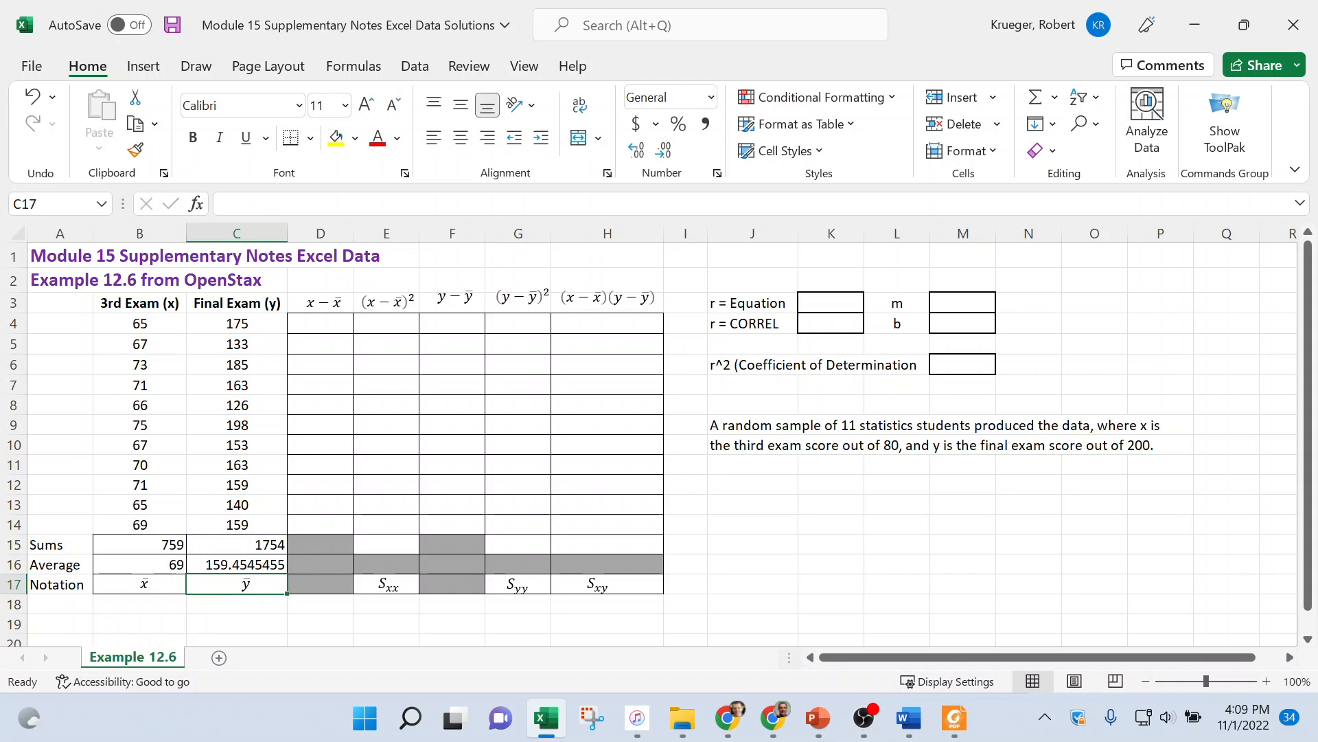
{"action": "left_click", "coordinate": [221, 565]}
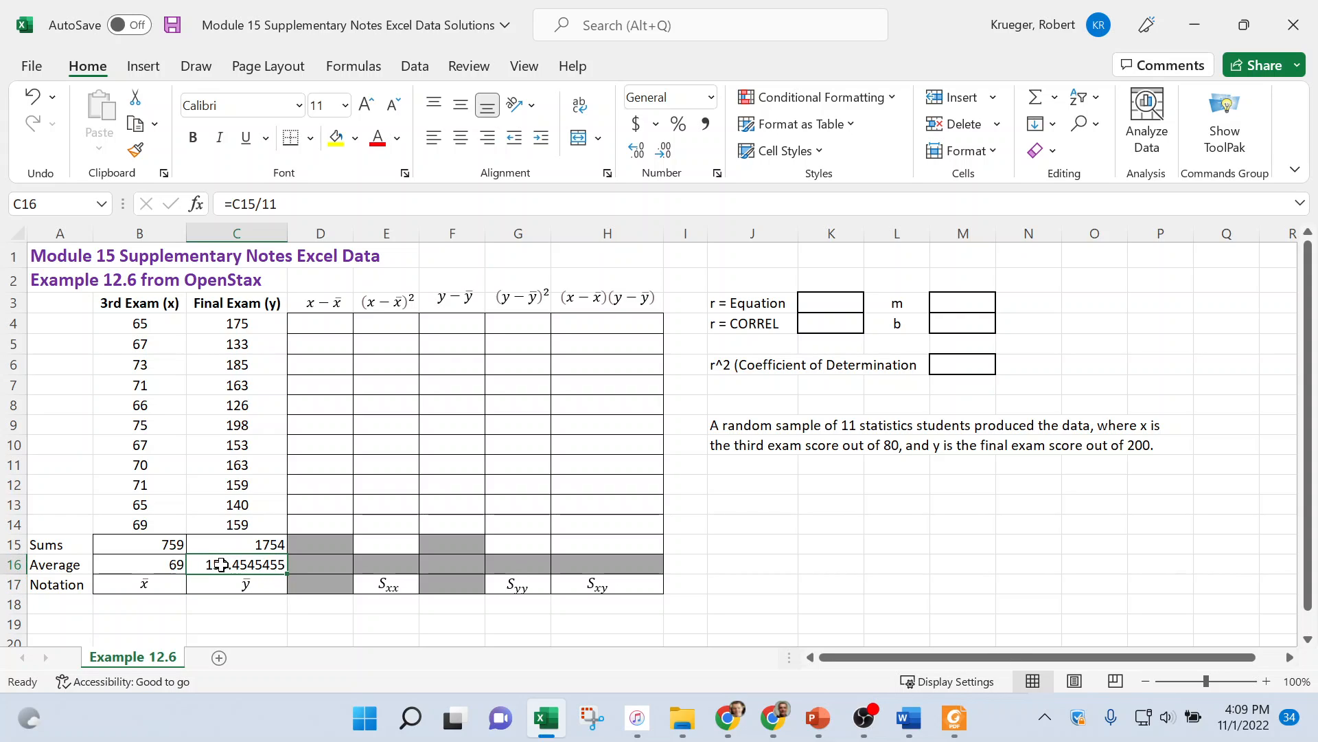
Fill the AVERAGE formula from B16 across to C16.
{"action": "left_click", "coordinate": [151, 563]}
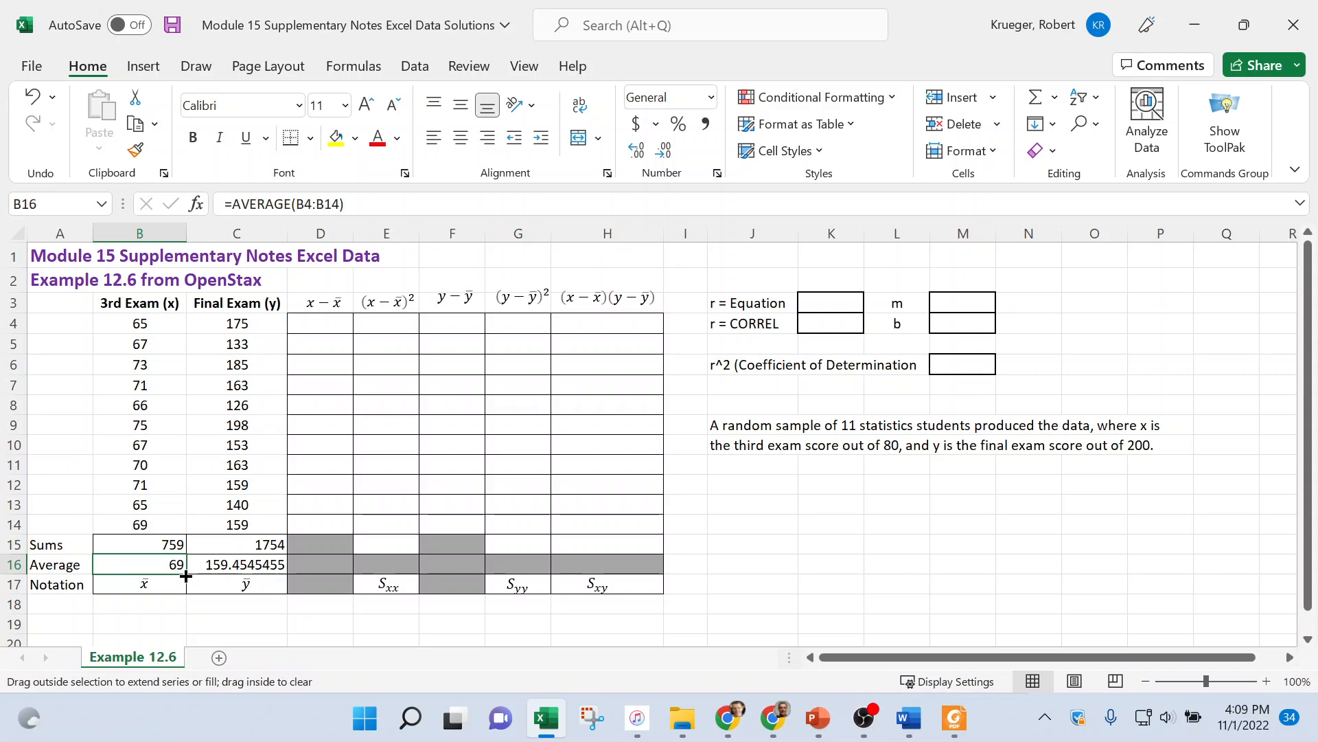
{"action": "left_click_drag", "start_coordinate": [188, 575], "coordinate": [264, 581]}
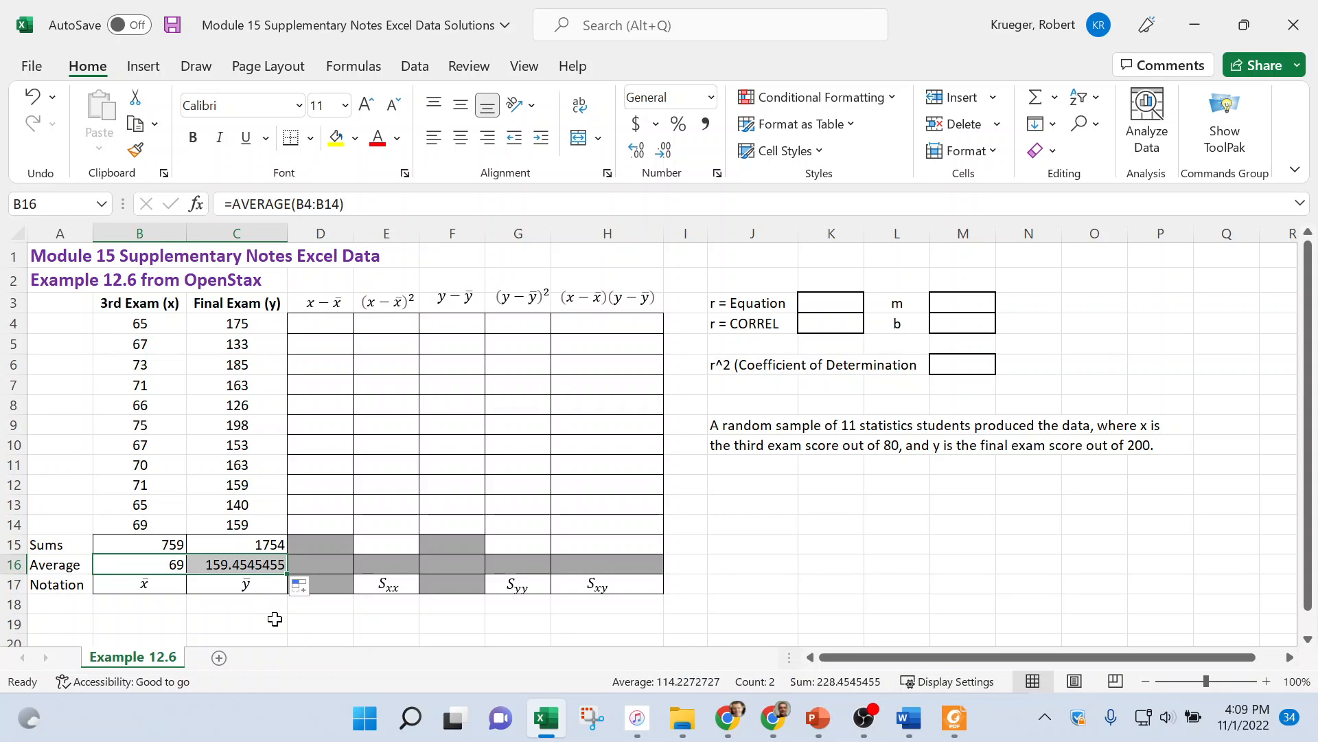
{"action": "left_click", "coordinate": [232, 602]}
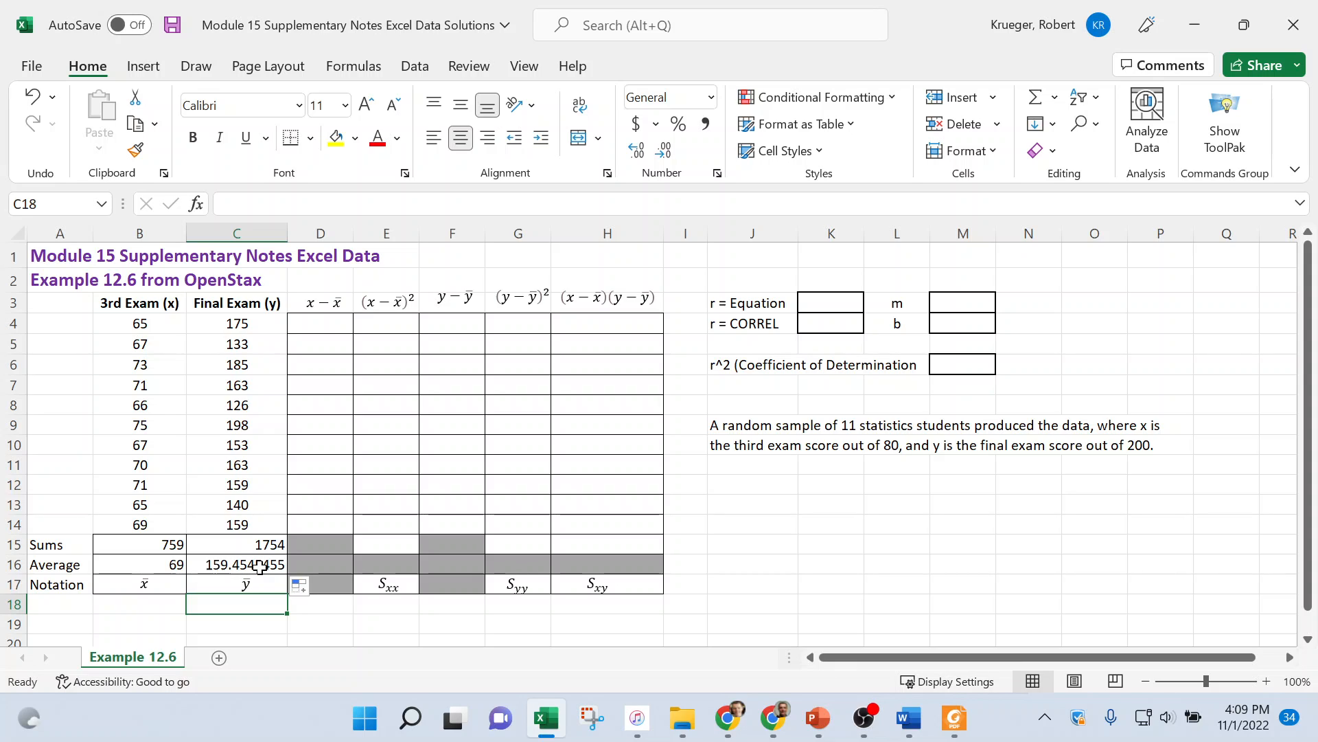
Define the workbook-level name xbar for the 3rd Exam (x) average in cell B16.
{"action": "left_click", "coordinate": [147, 563]}
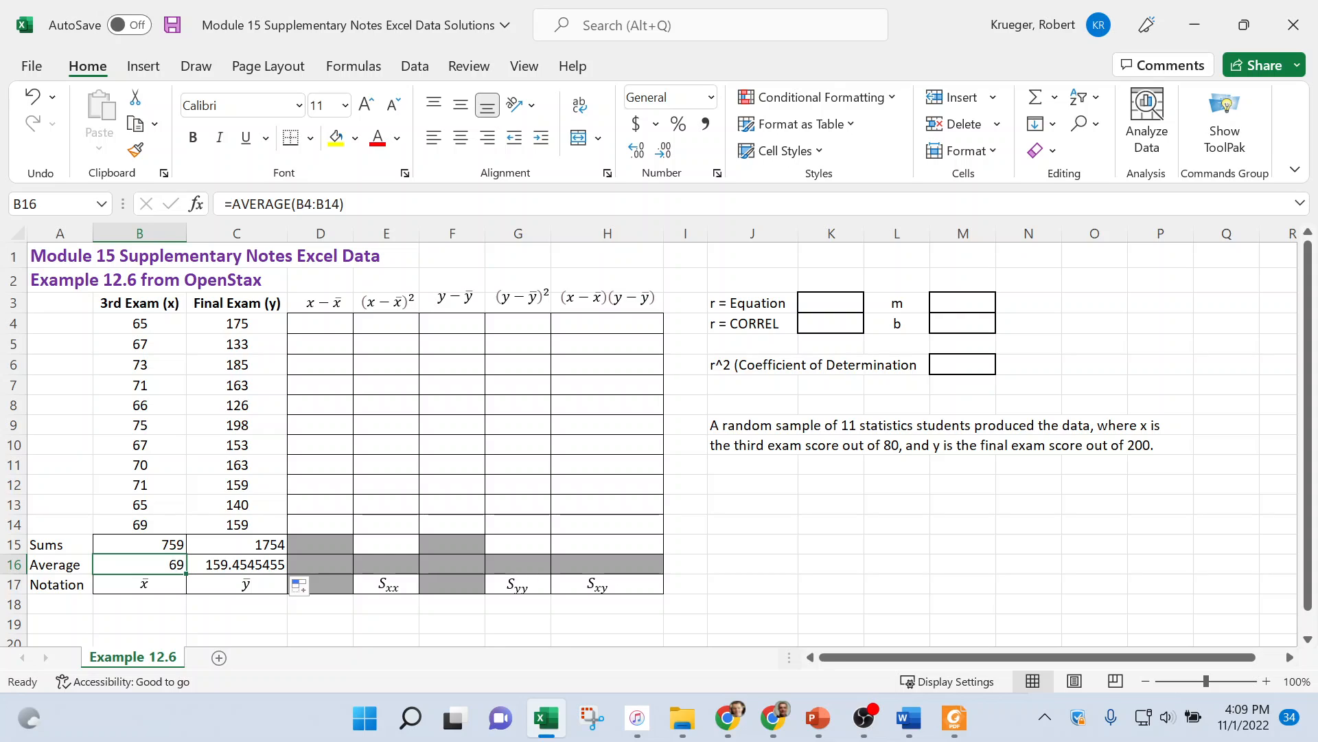
{"action": "right_click", "coordinate": [146, 584]}
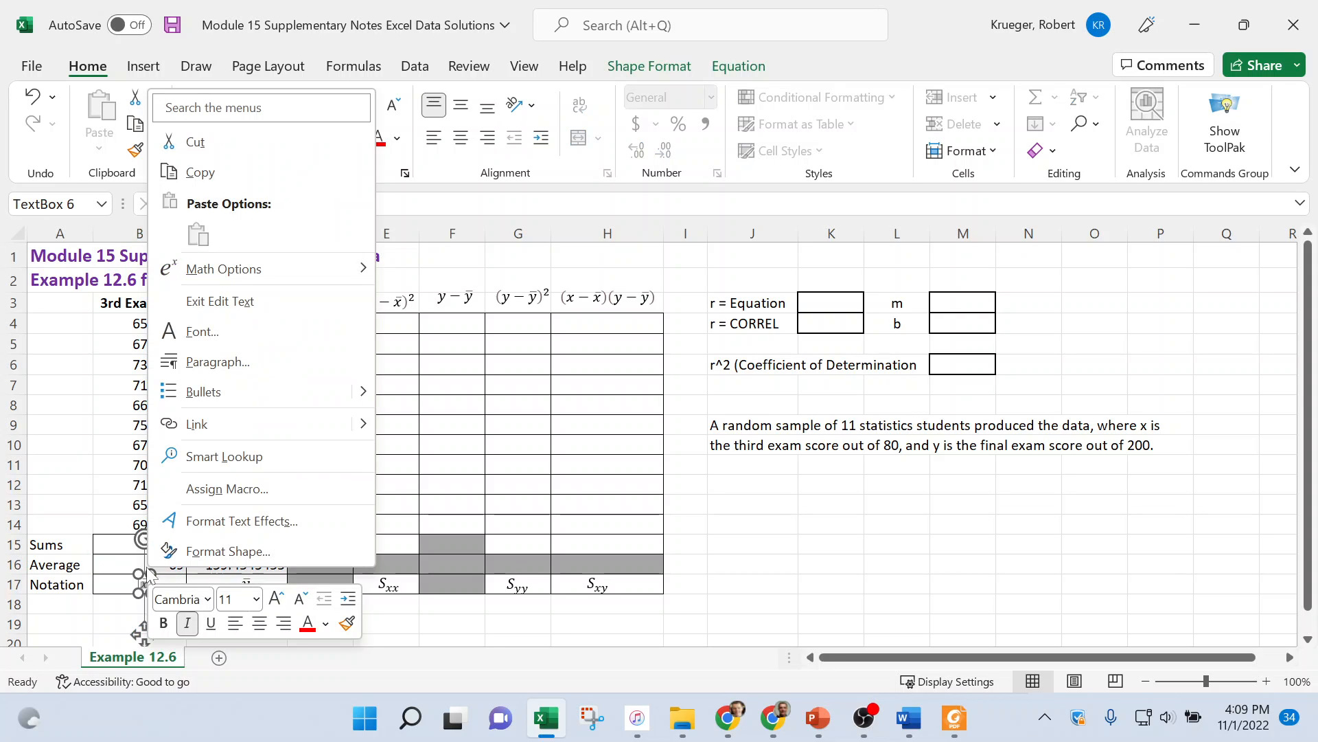
{"action": "key", "text": "Escape"}
{"action": "left_click", "coordinate": [103, 561]}
{"action": "right_click", "coordinate": [110, 559]}
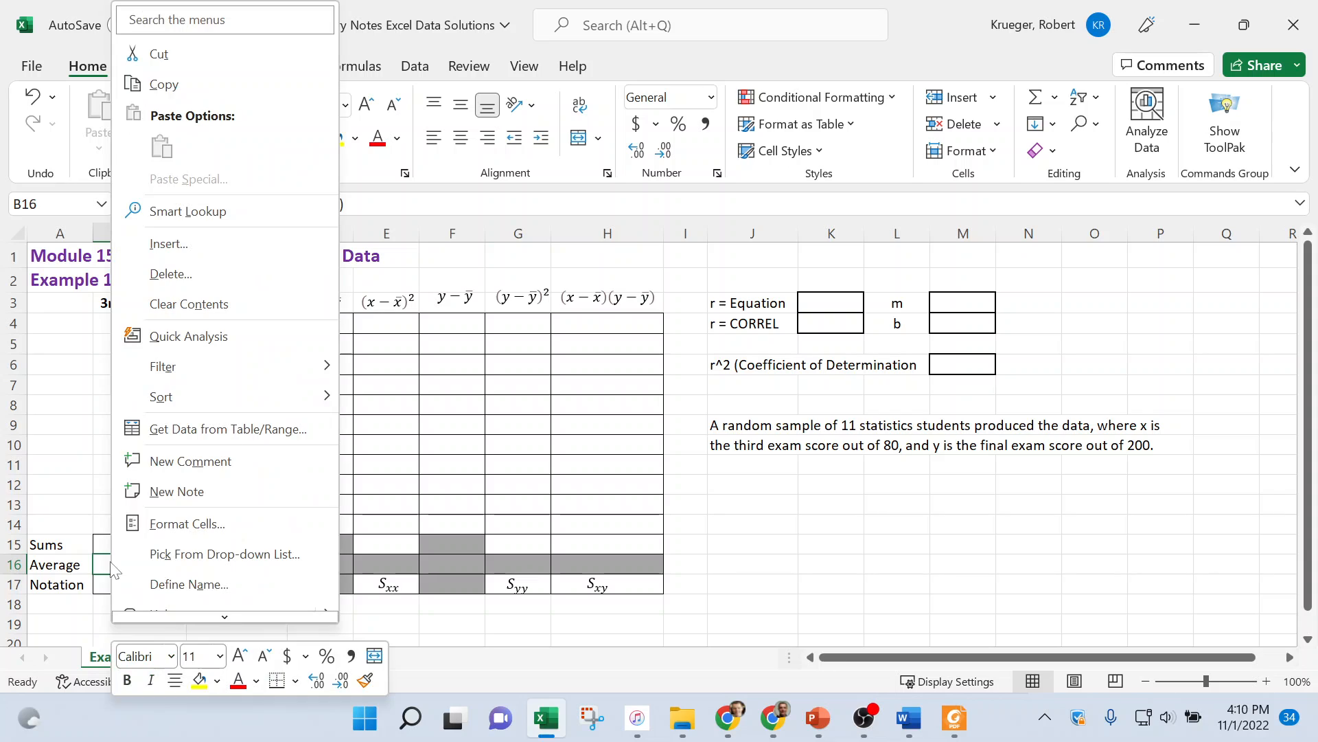
{"action": "left_click", "coordinate": [189, 584]}
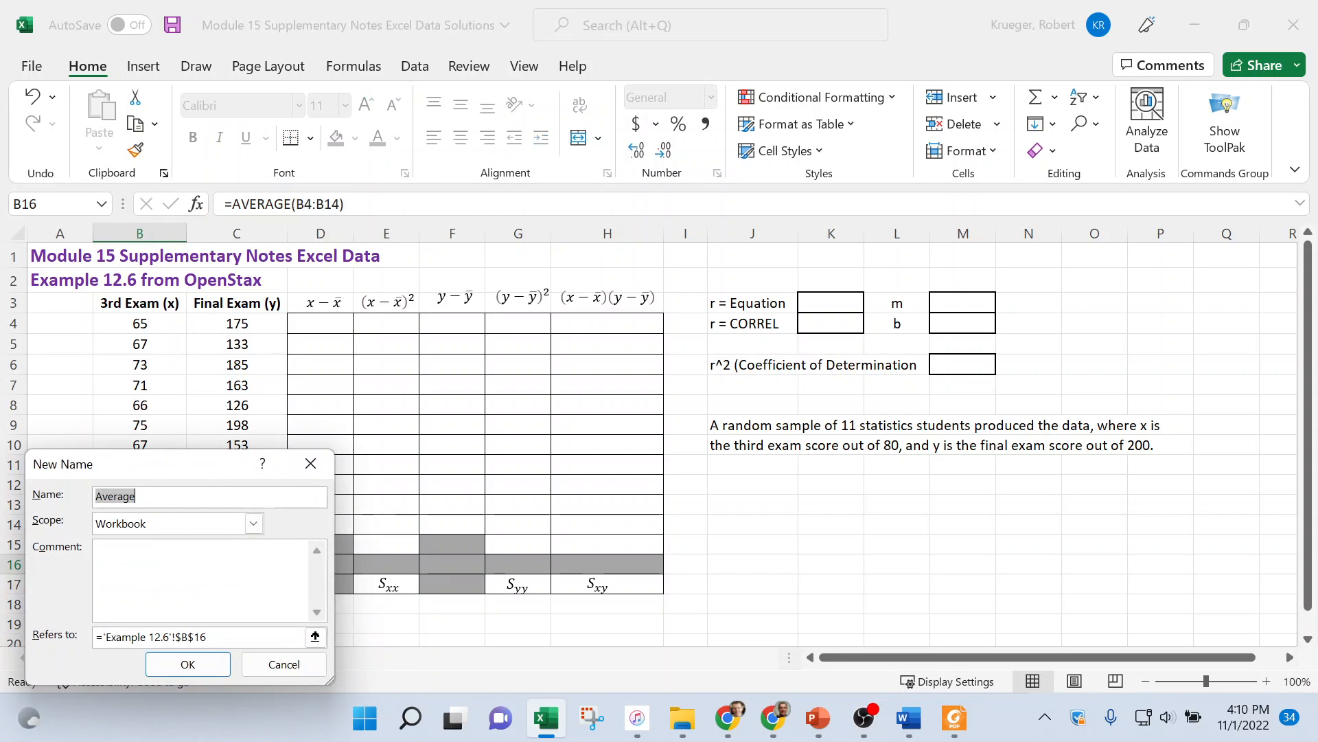
{"action": "type", "text": "xbar"}
{"action": "left_click", "coordinate": [188, 664]}
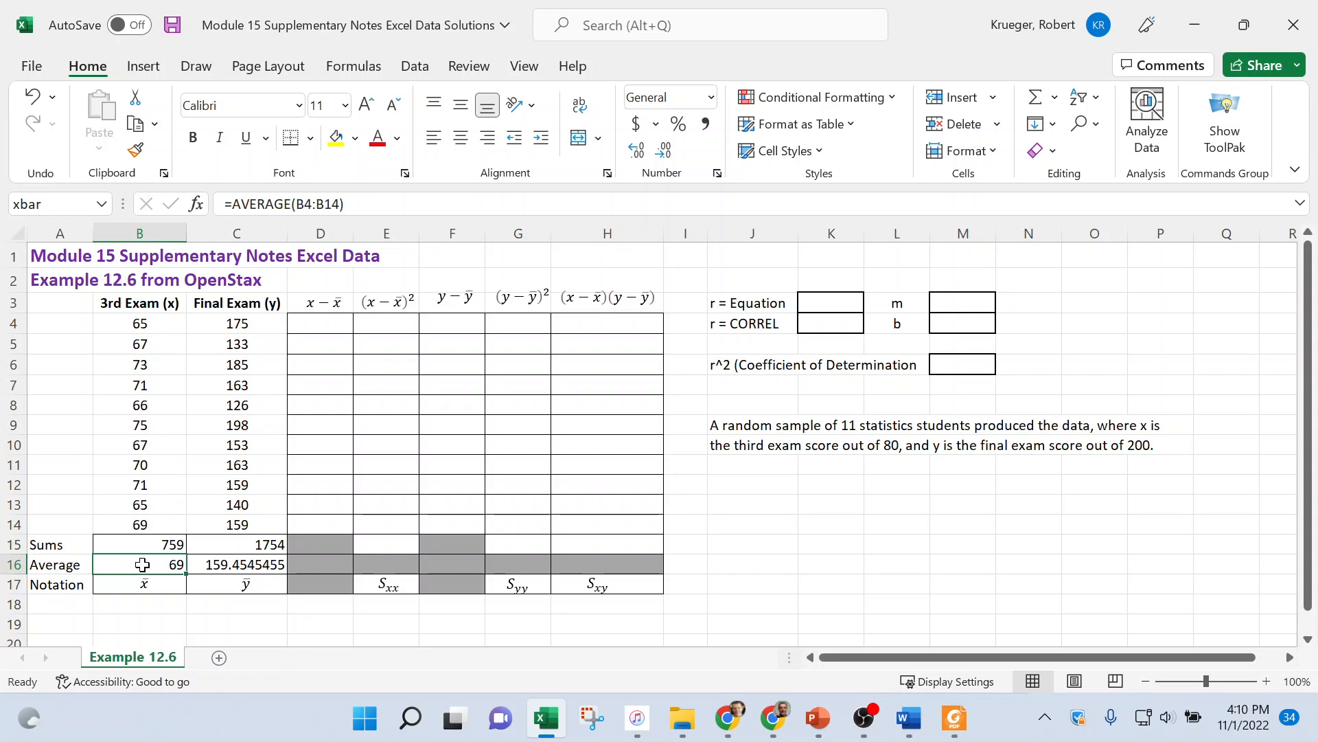
Define the name ybar for the Final Exam (y) average in cell C16 and check both named cells.
{"action": "left_click", "coordinate": [231, 567]}
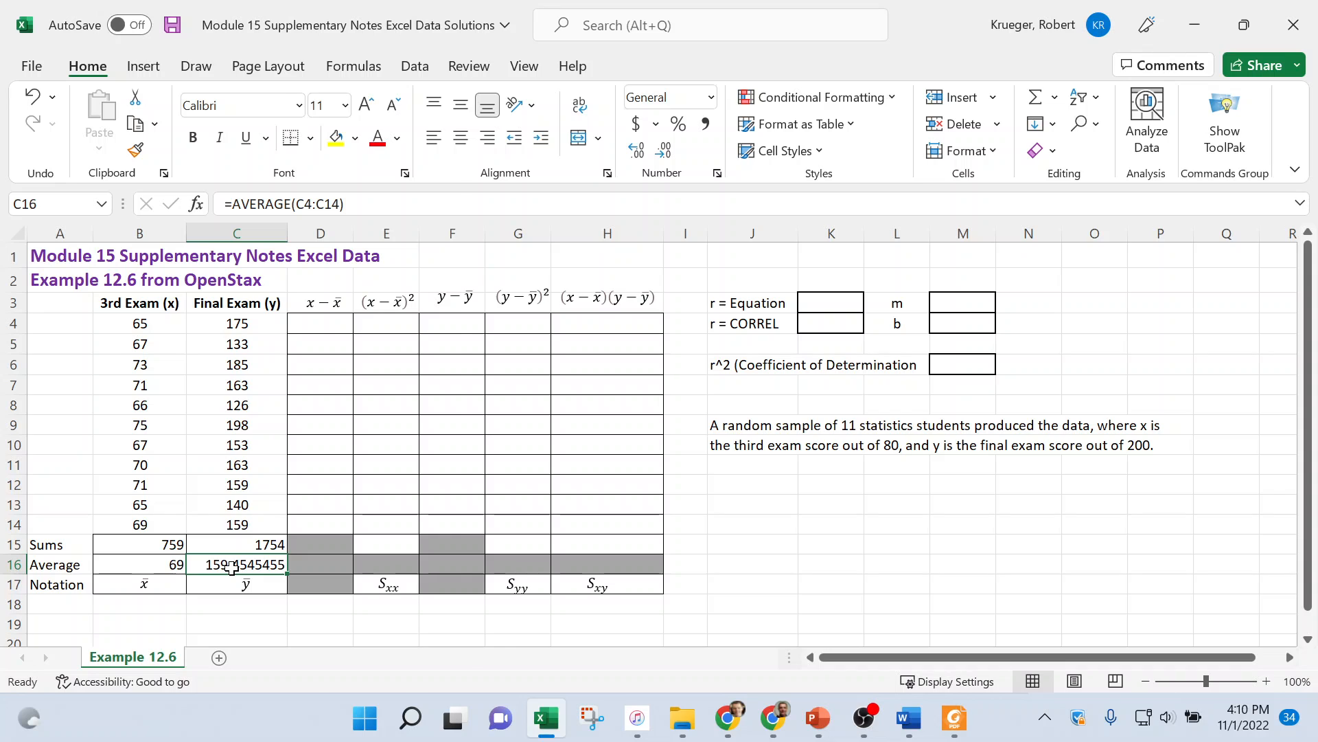
{"action": "right_click", "coordinate": [232, 567]}
{"action": "left_click", "coordinate": [310, 584]}
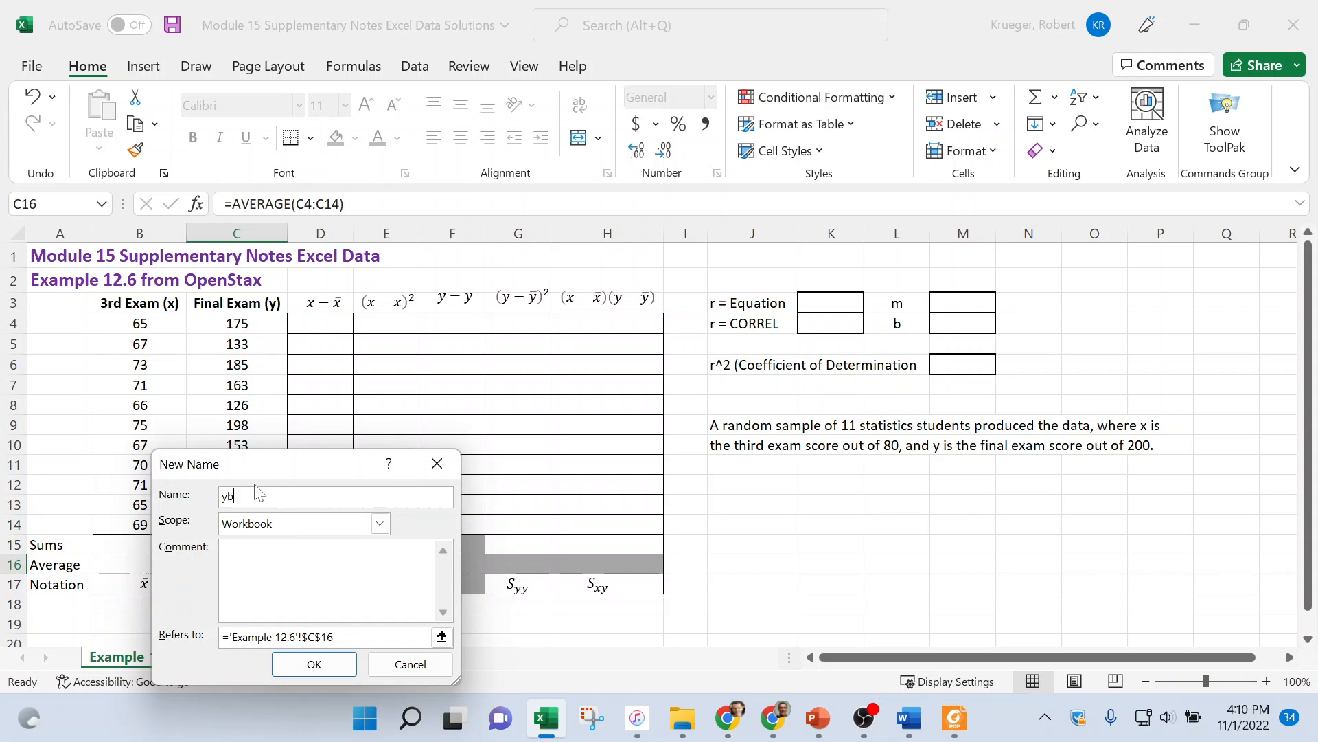
{"action": "key", "text": "Return"}
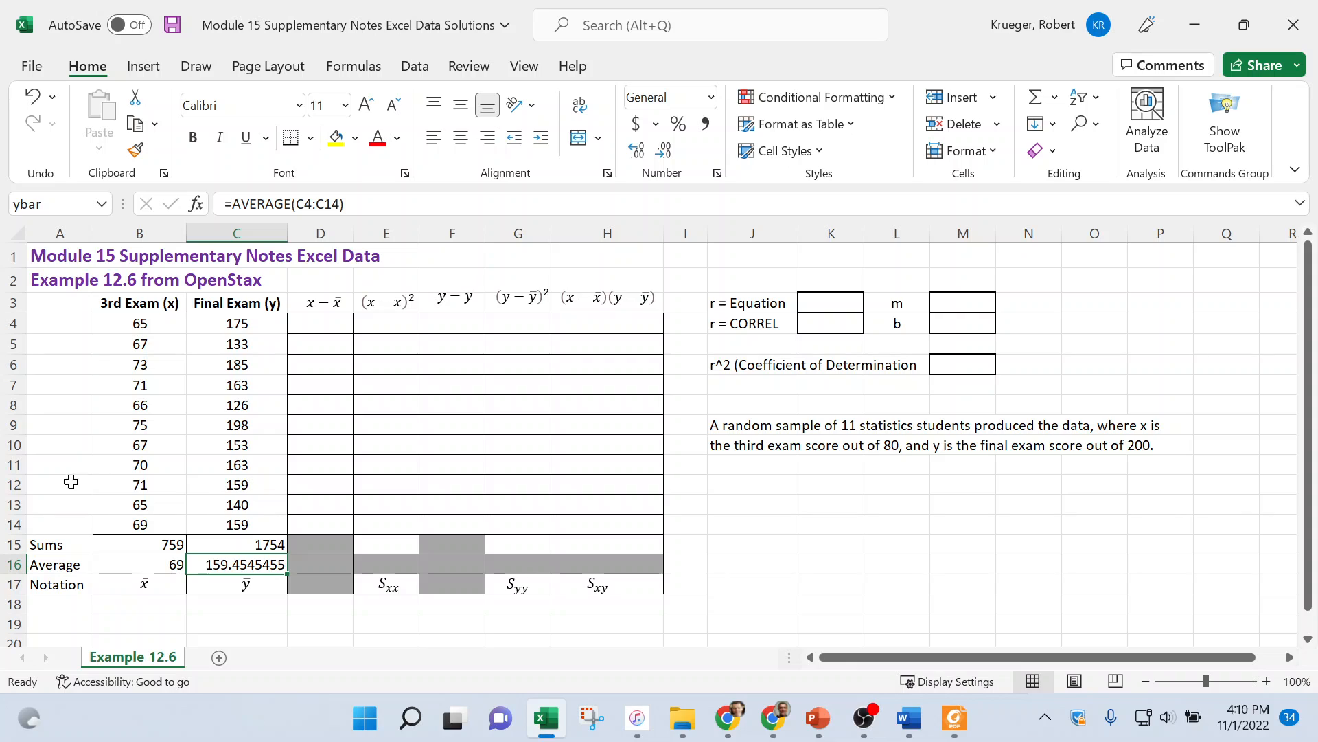
{"action": "left_click", "coordinate": [126, 568]}
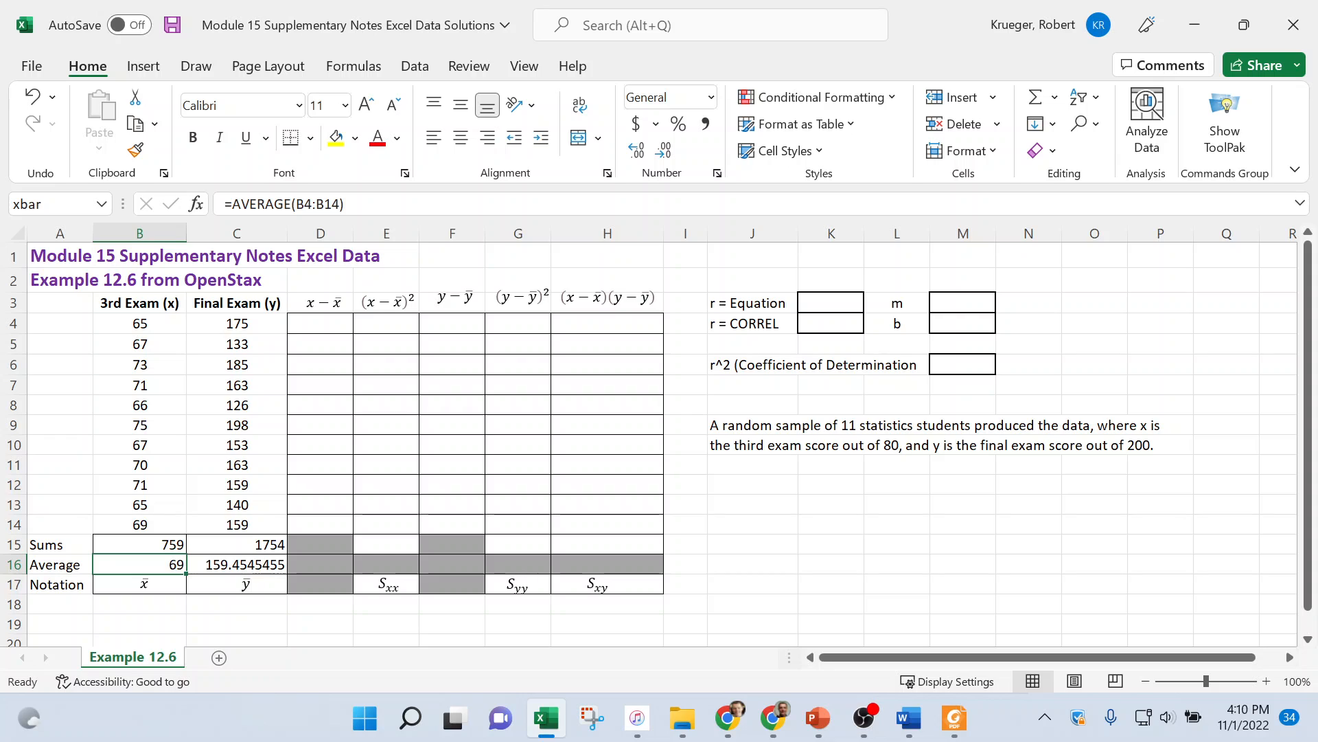
{"action": "left_click", "coordinate": [255, 568]}
{"action": "left_click", "coordinate": [205, 564]}
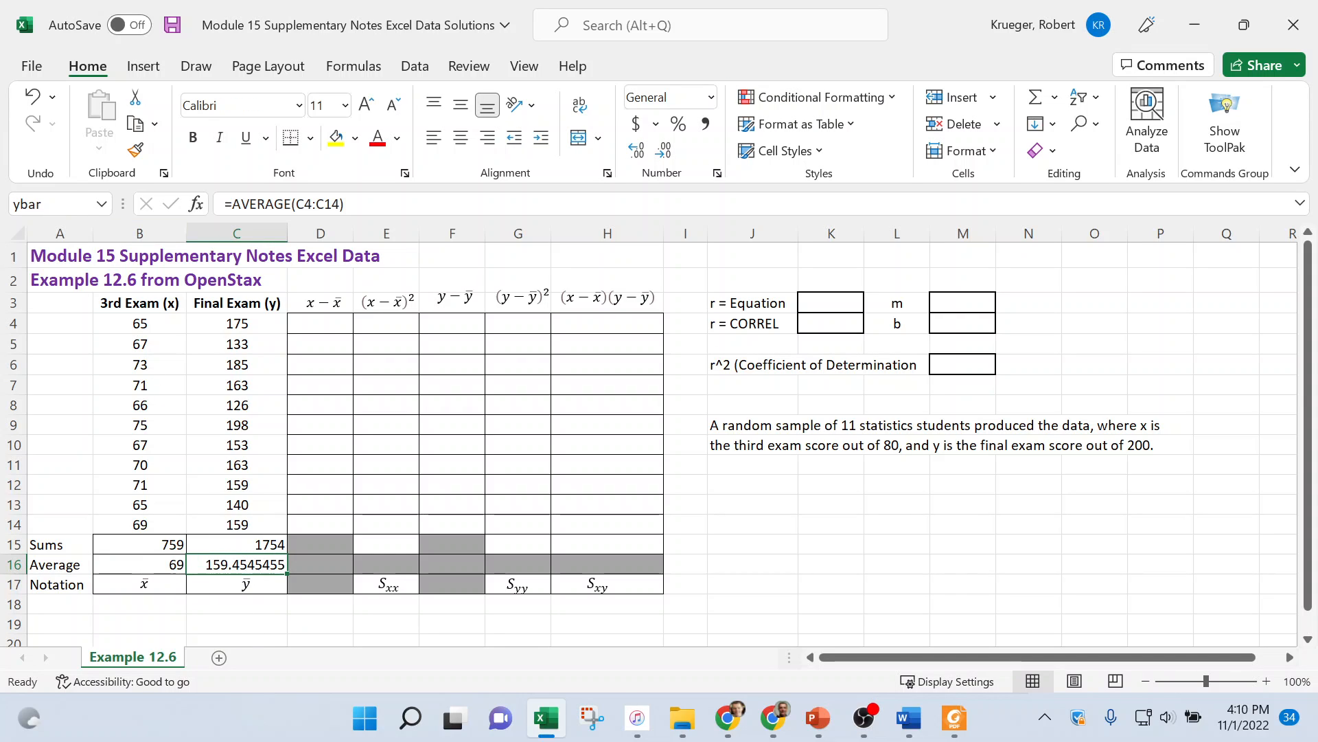
Compute the x − x̄ deviation in D4 with =B4-xbar and fill the formula down to D14.
{"action": "left_click", "coordinate": [315, 321]}
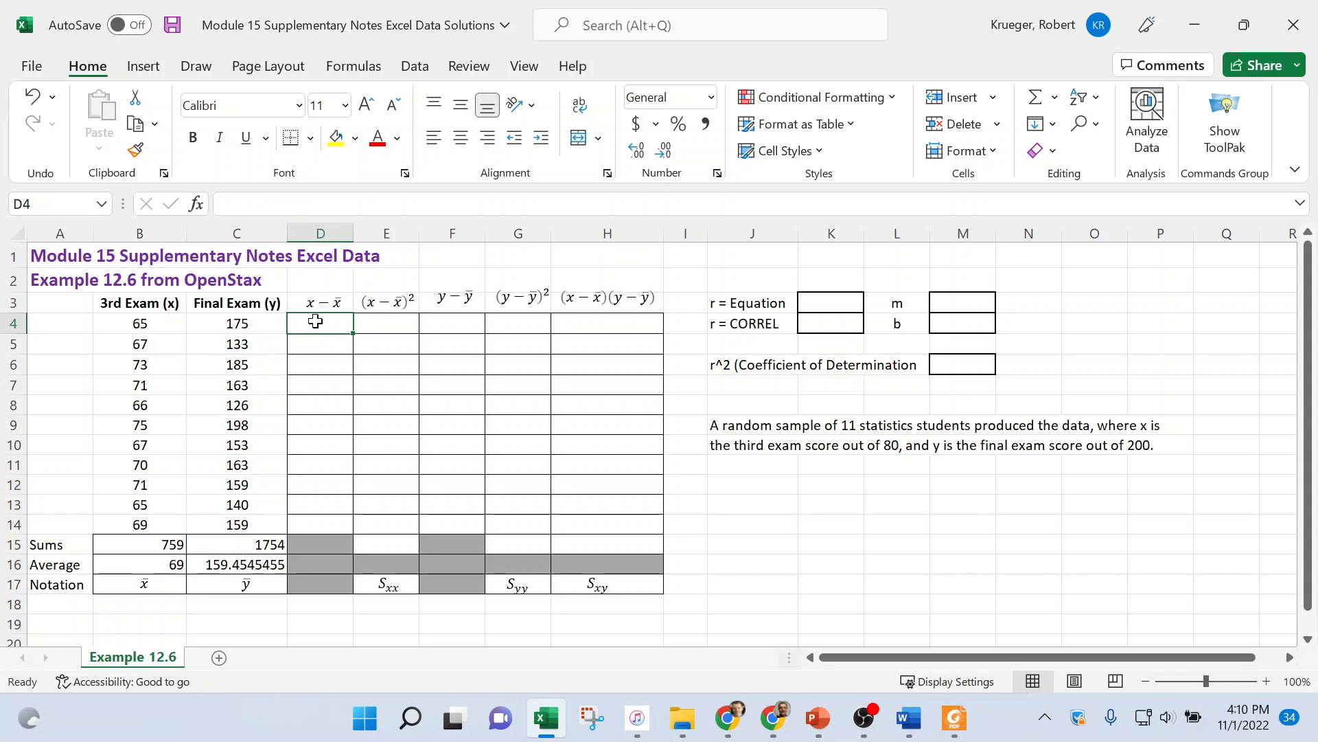
{"action": "type", "text": "="}
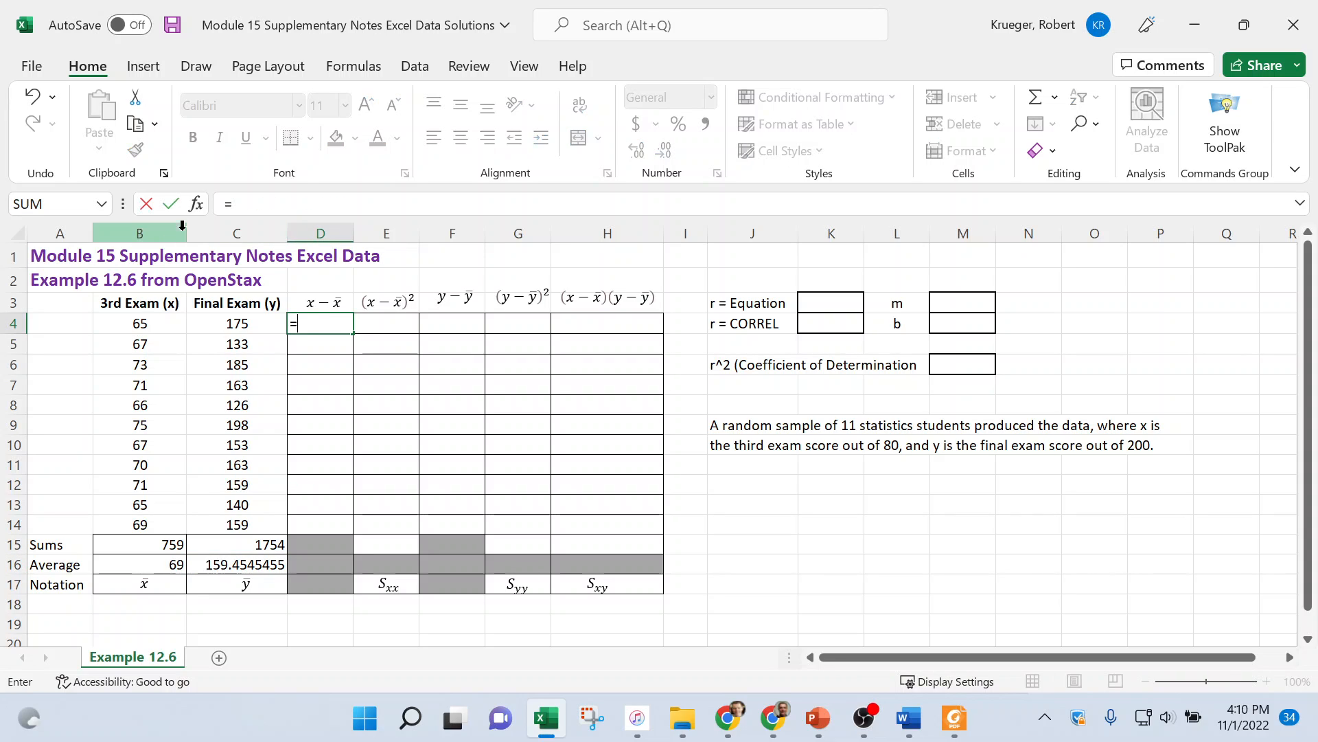
{"action": "left_click", "coordinate": [125, 321]}
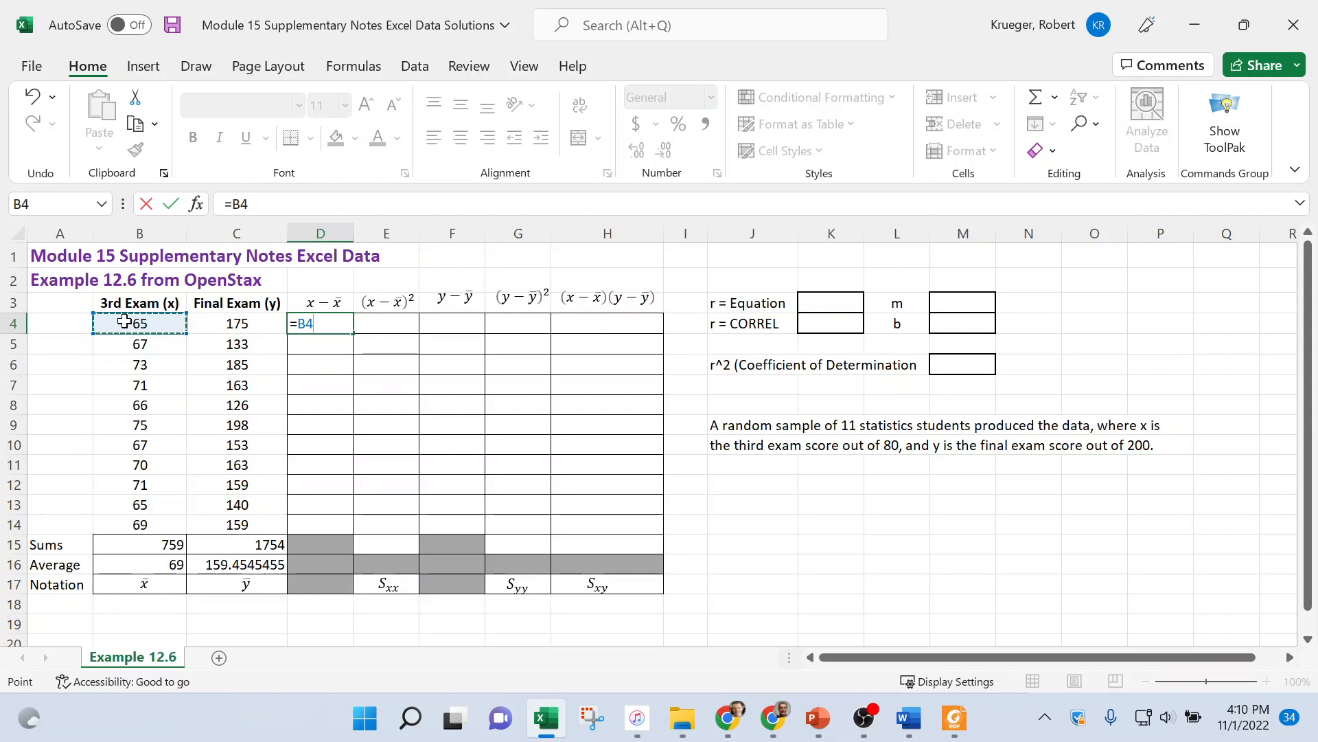
{"action": "type", "text": "-"}
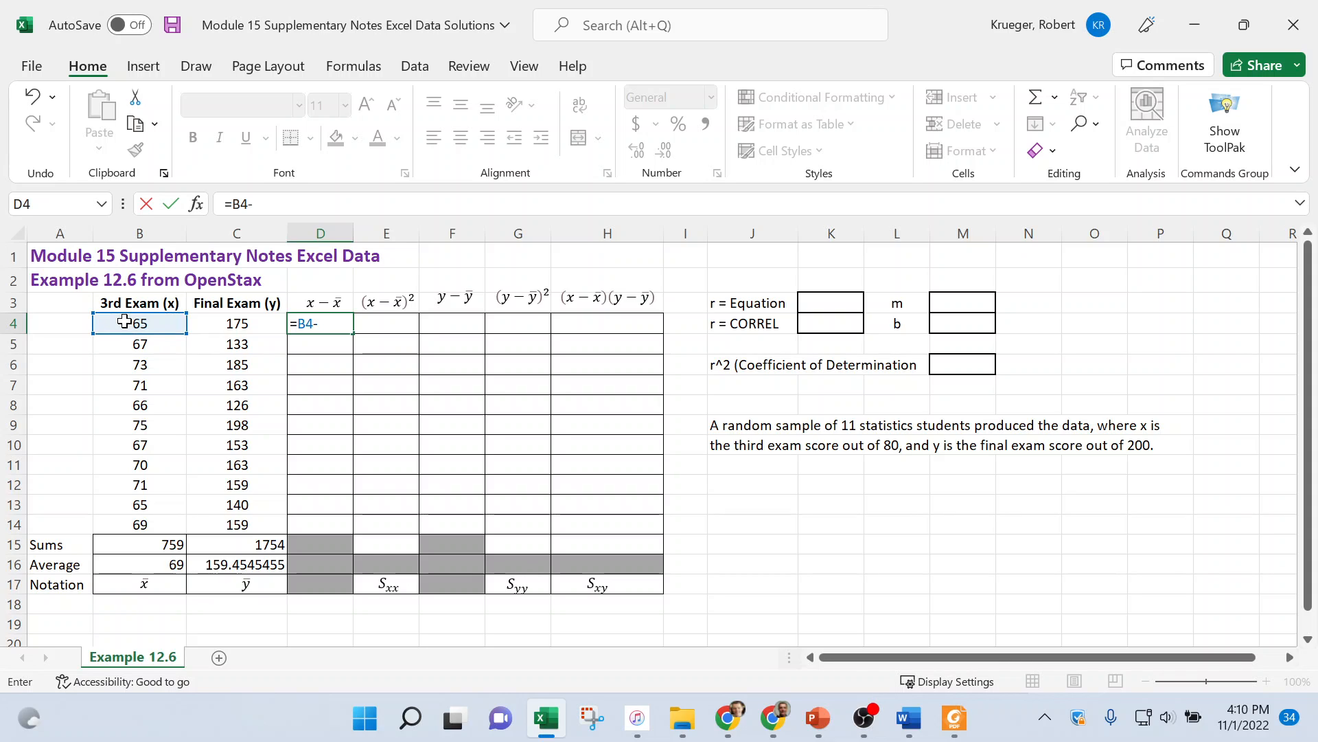
{"action": "left_click", "coordinate": [150, 564]}
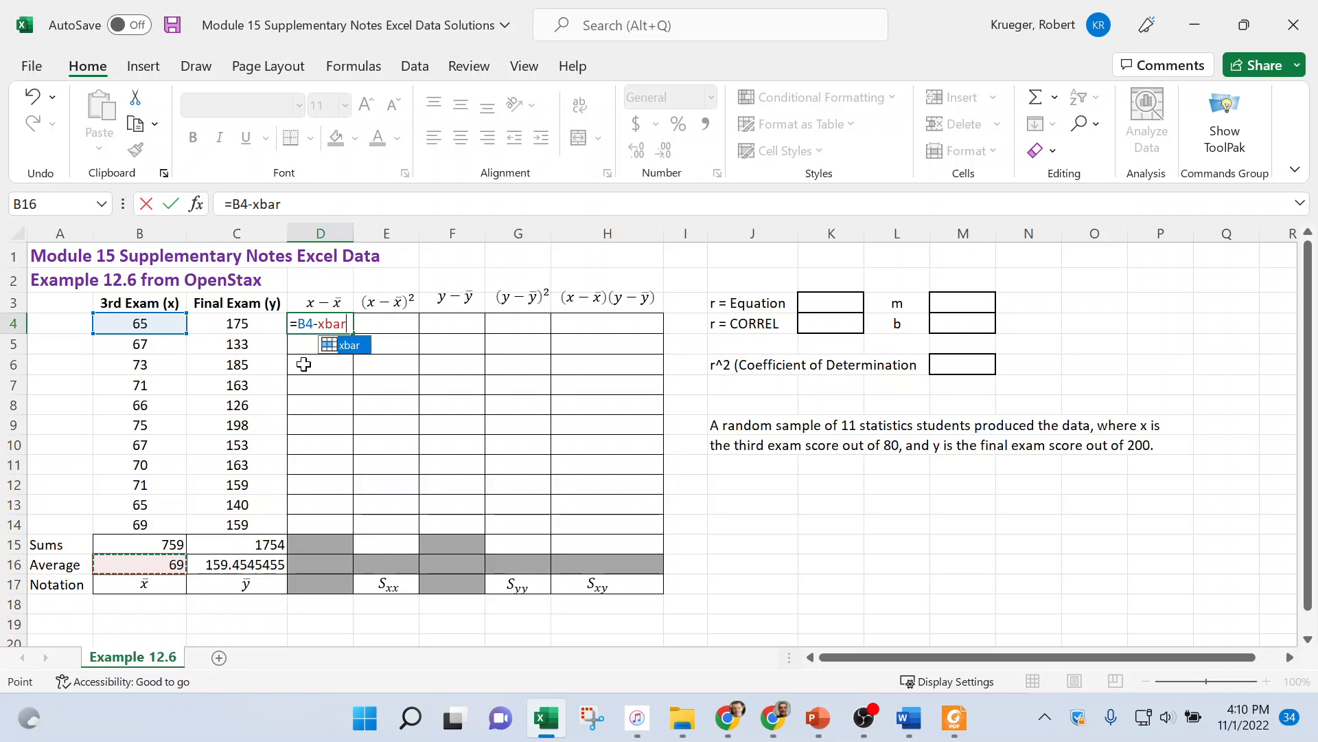
{"action": "key", "text": "Return"}
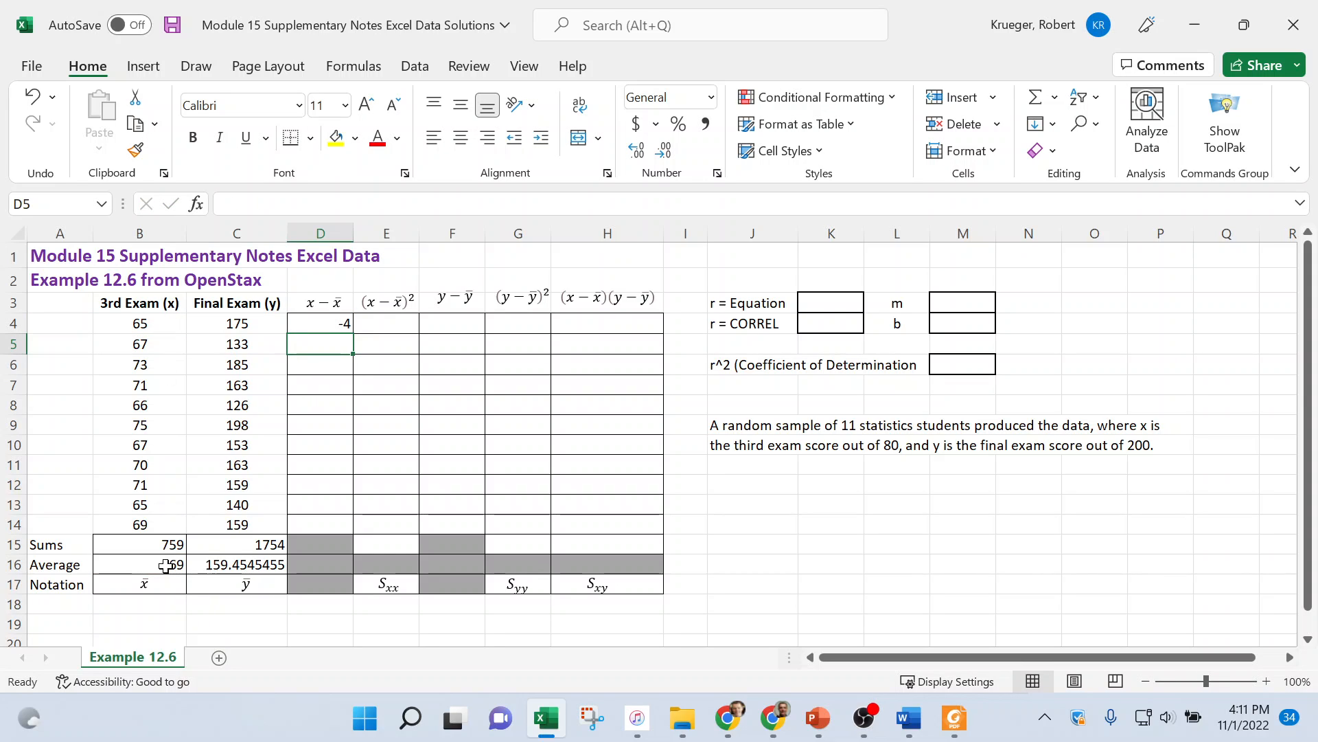
{"action": "left_click", "coordinate": [312, 324]}
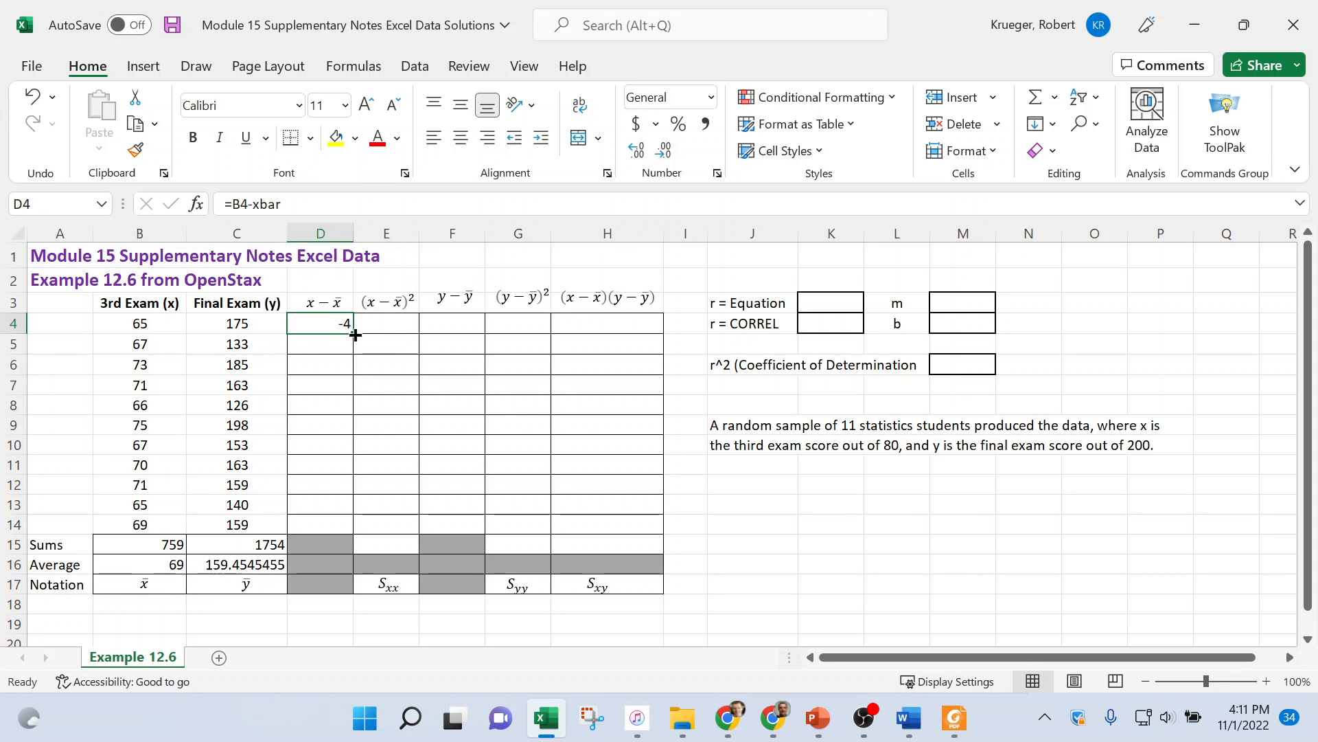
{"action": "left_click_drag", "start_coordinate": [353, 333], "coordinate": [343, 526]}
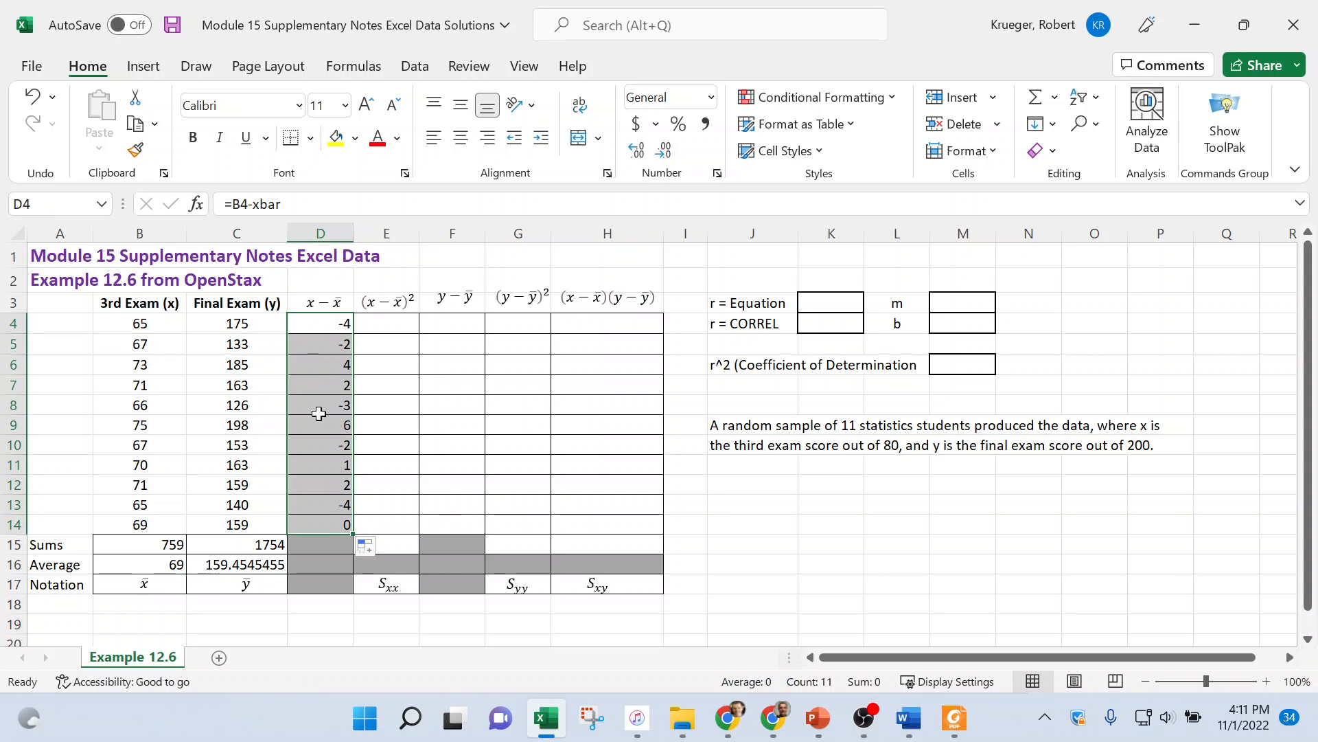
{"action": "left_click", "coordinate": [317, 486]}
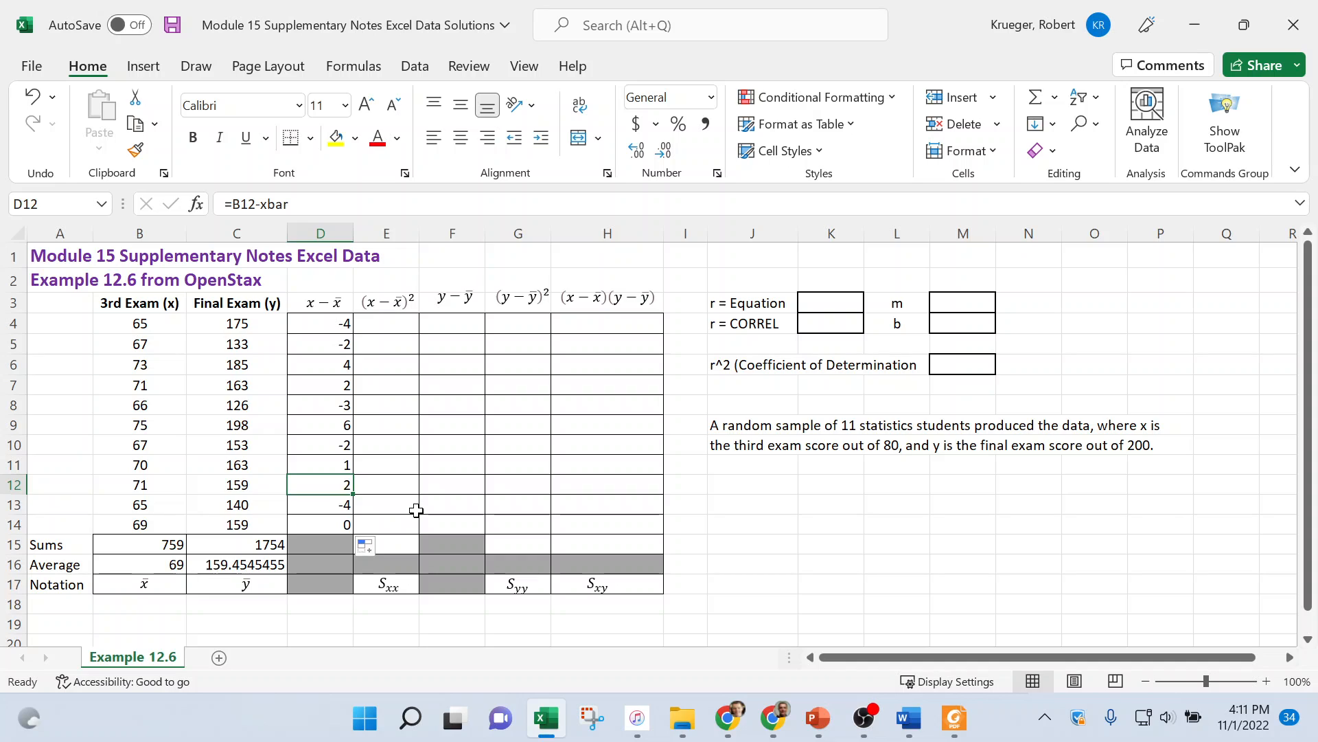
Square the x deviation in E4 with =D4^2 and fill the formula down to E14.
{"action": "left_click", "coordinate": [384, 325]}
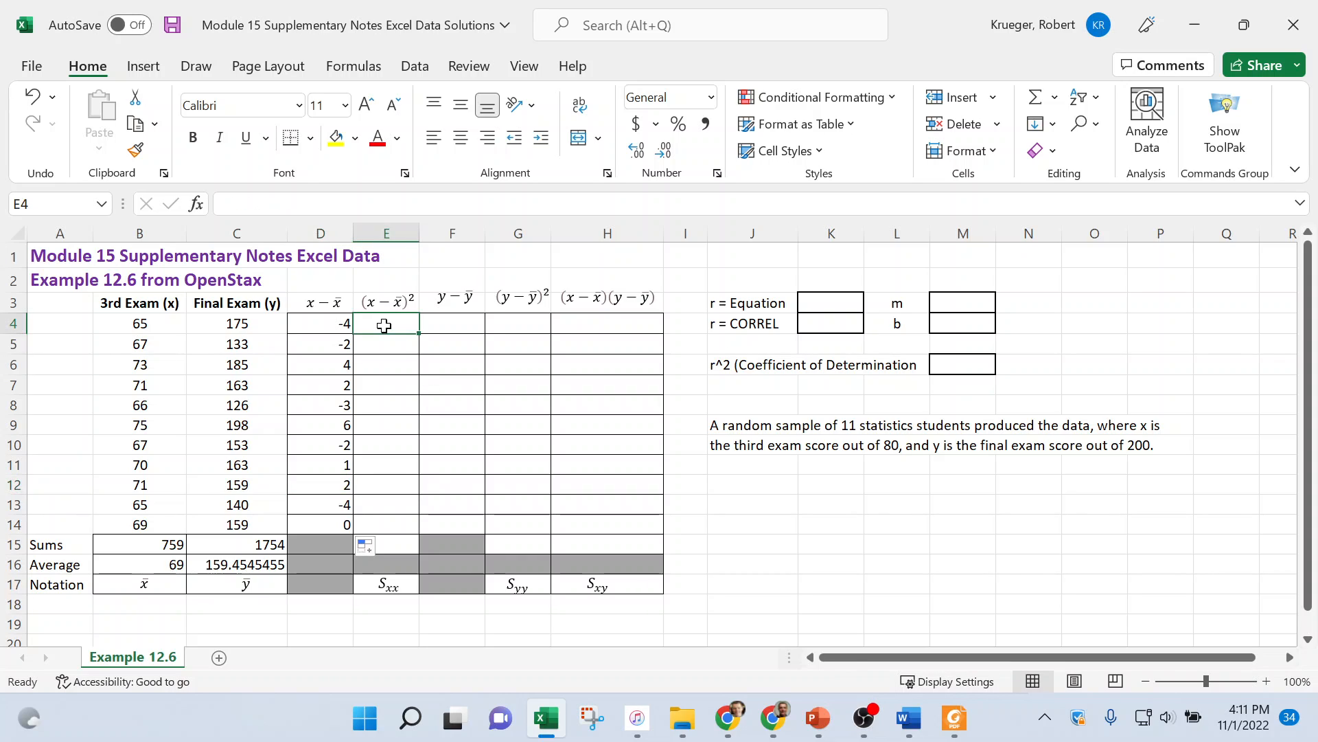
{"action": "type", "text": "="}
{"action": "left_click", "coordinate": [316, 324]}
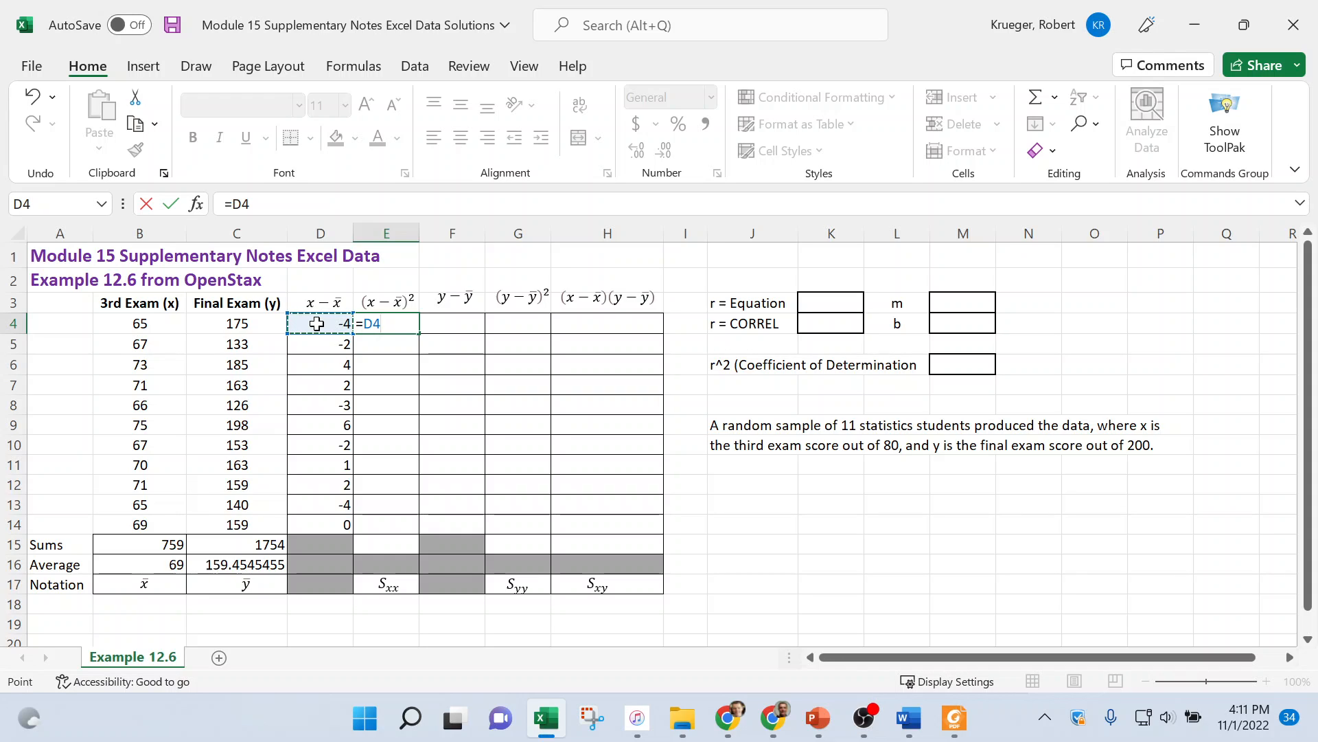
{"action": "type", "text": "^2"}
{"action": "key", "text": "Return"}
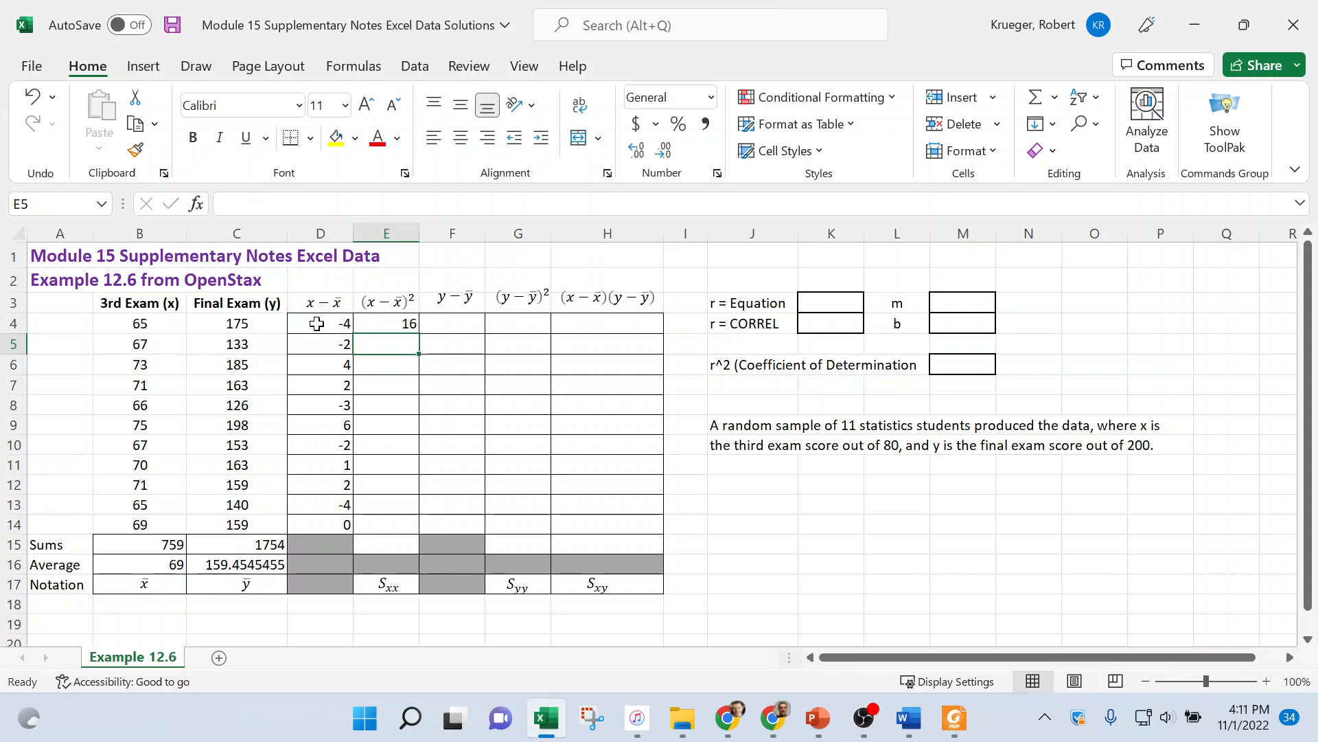
{"action": "left_click", "coordinate": [386, 326]}
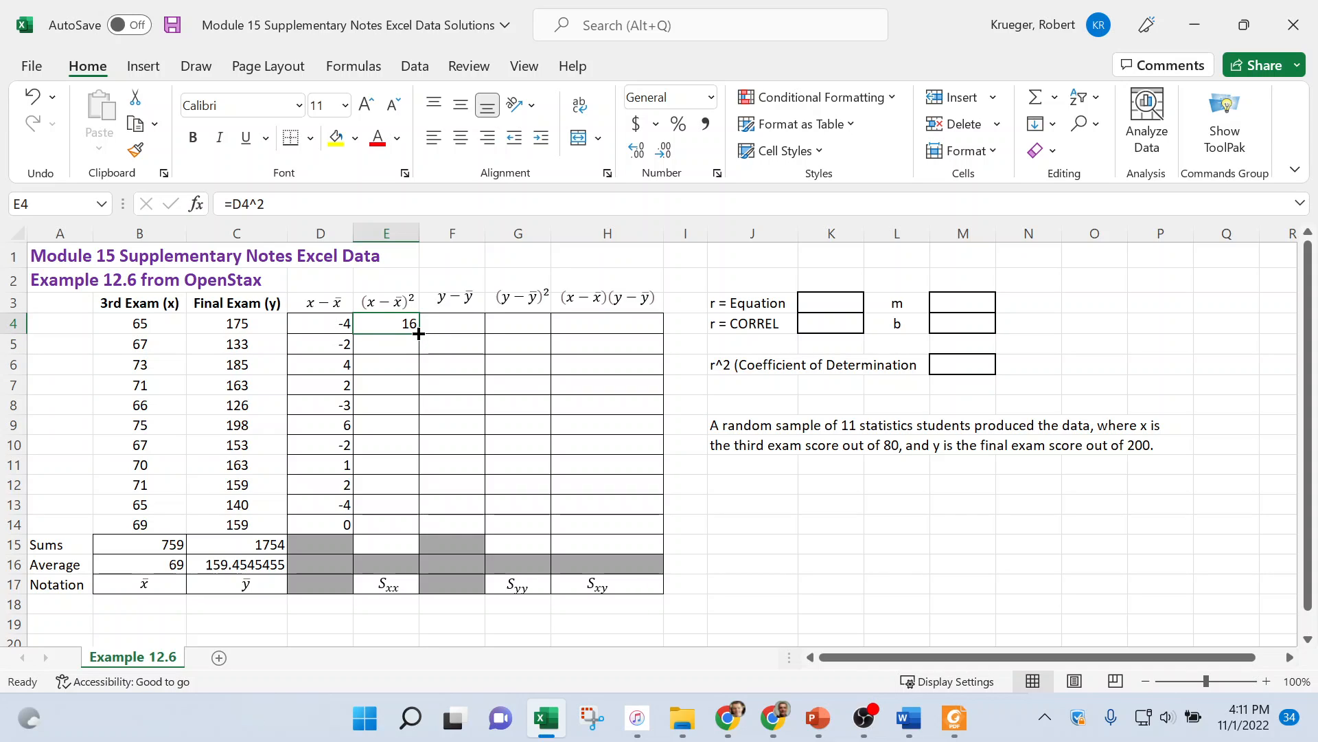
{"action": "left_click_drag", "start_coordinate": [418, 333], "coordinate": [427, 537]}
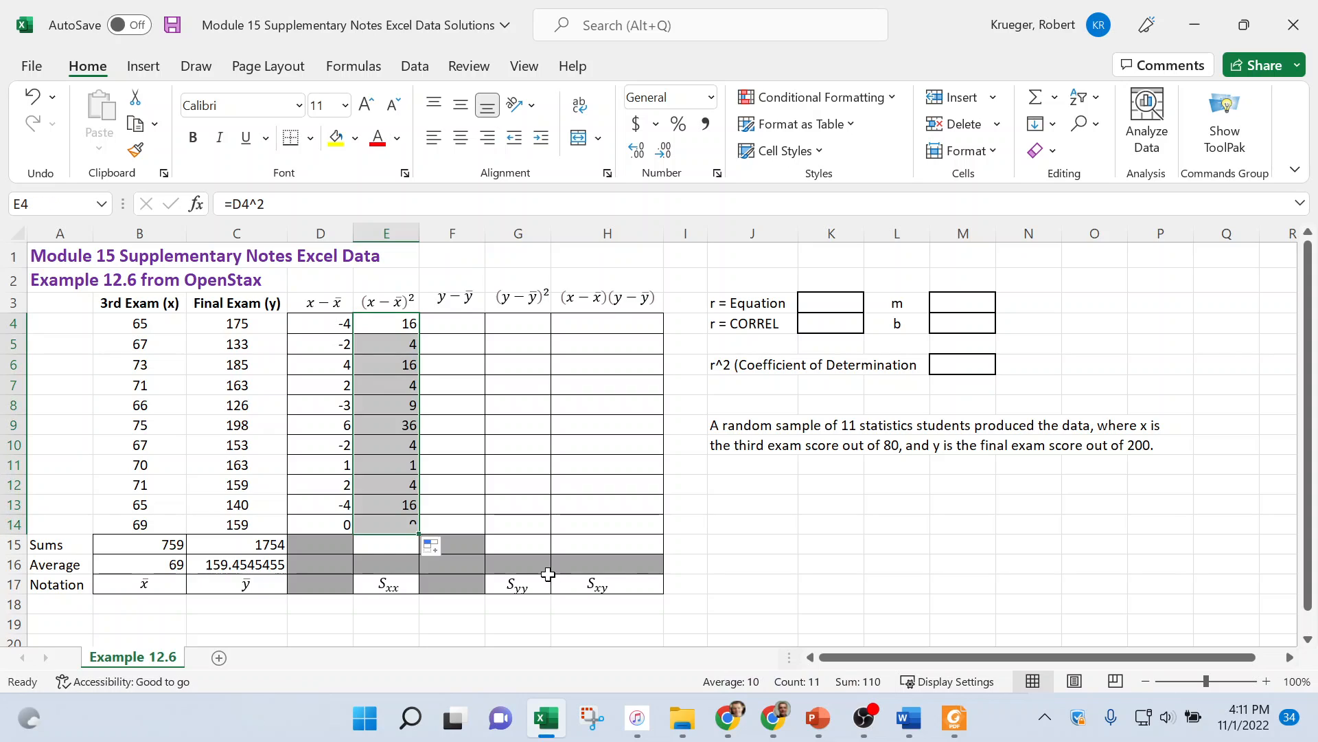
Compute the y − ȳ deviation in F4 with =C4-ybar and fill the formula down to F14.
{"action": "left_click", "coordinate": [453, 325]}
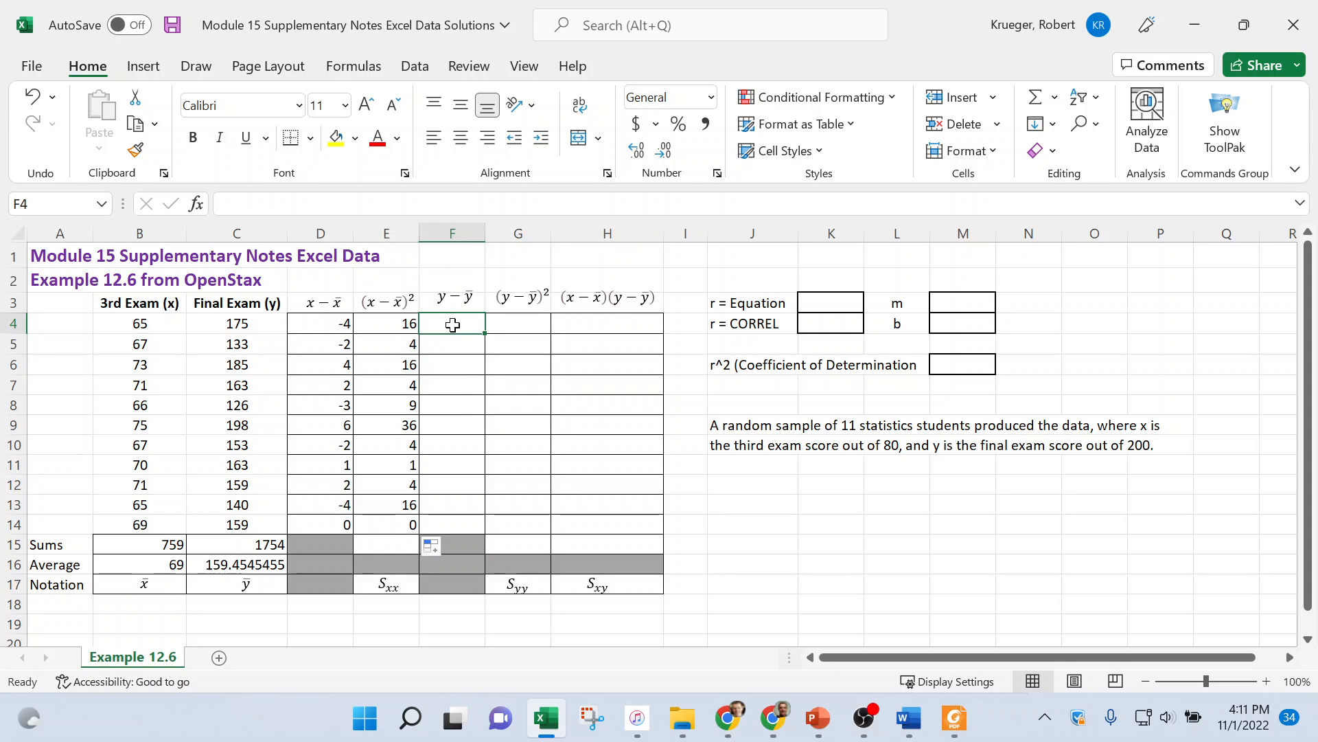
{"action": "type", "text": "="}
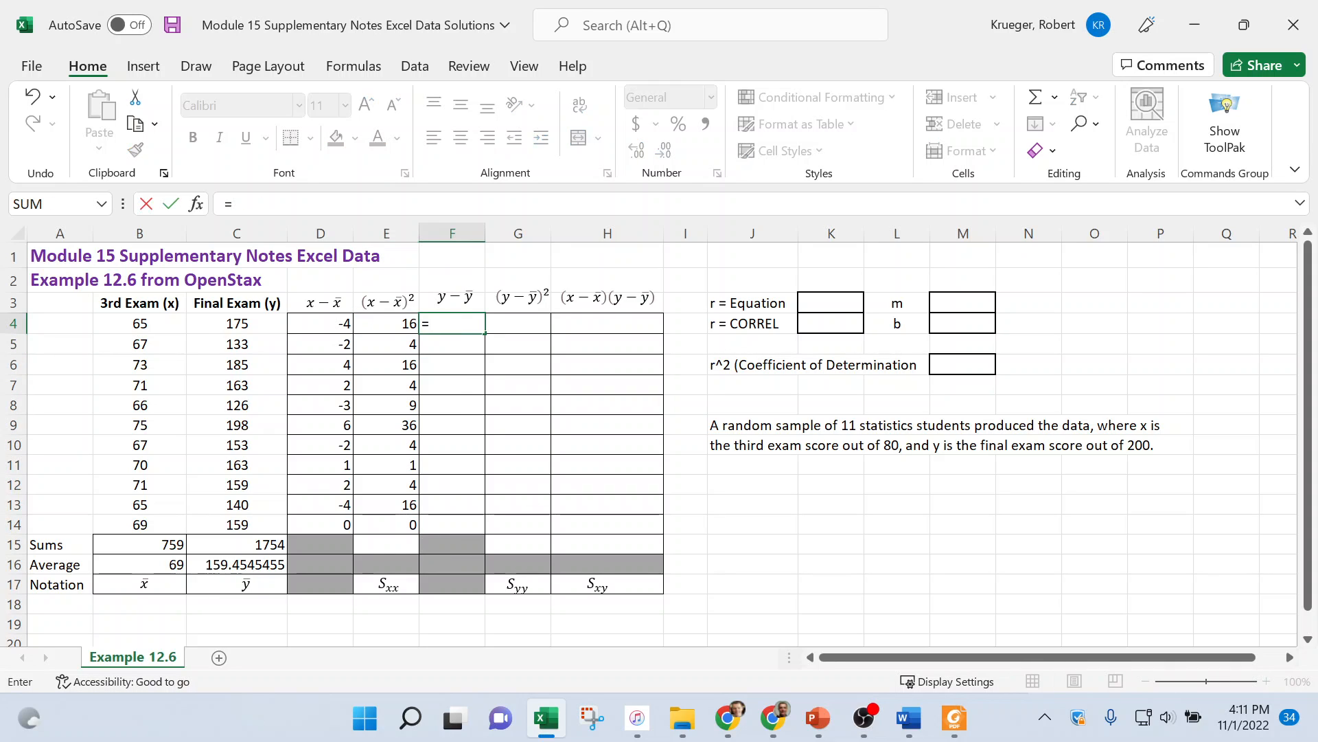
{"action": "left_click", "coordinate": [233, 324]}
{"action": "type", "text": "-"}
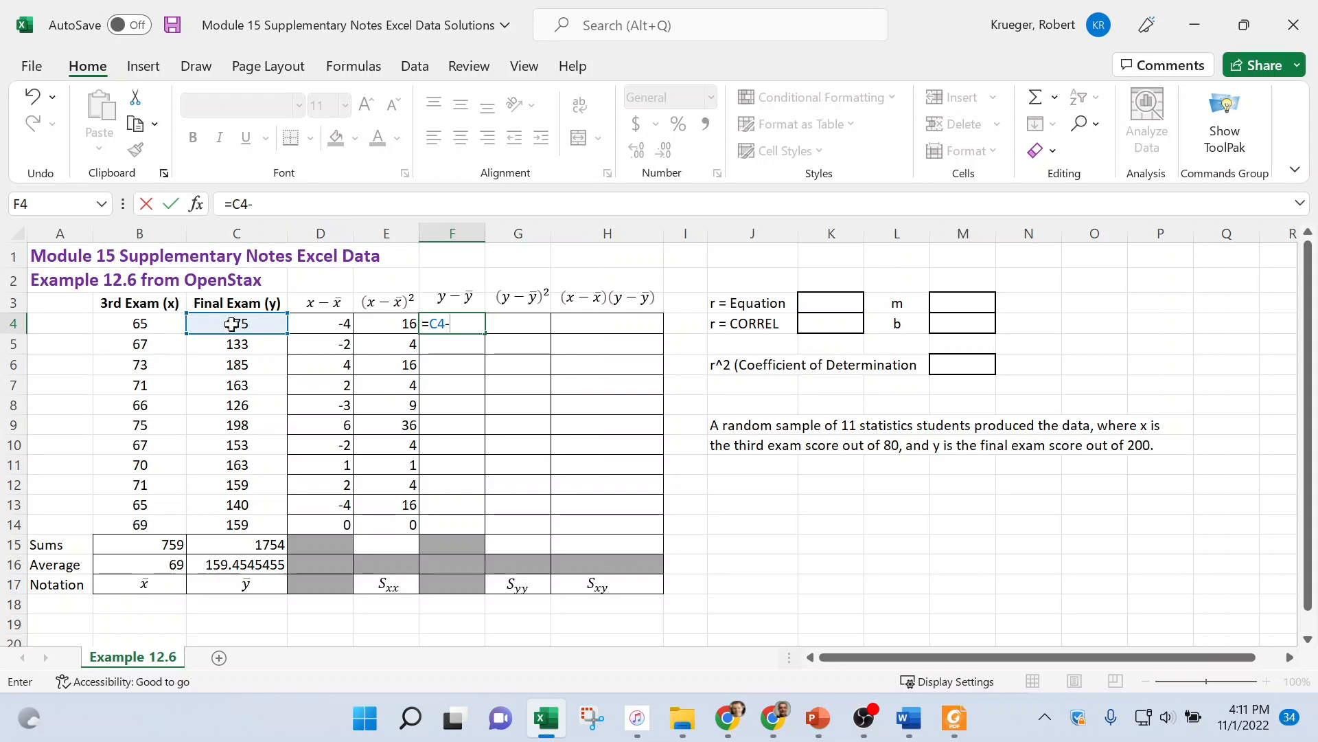
{"action": "type", "text": "yb"}
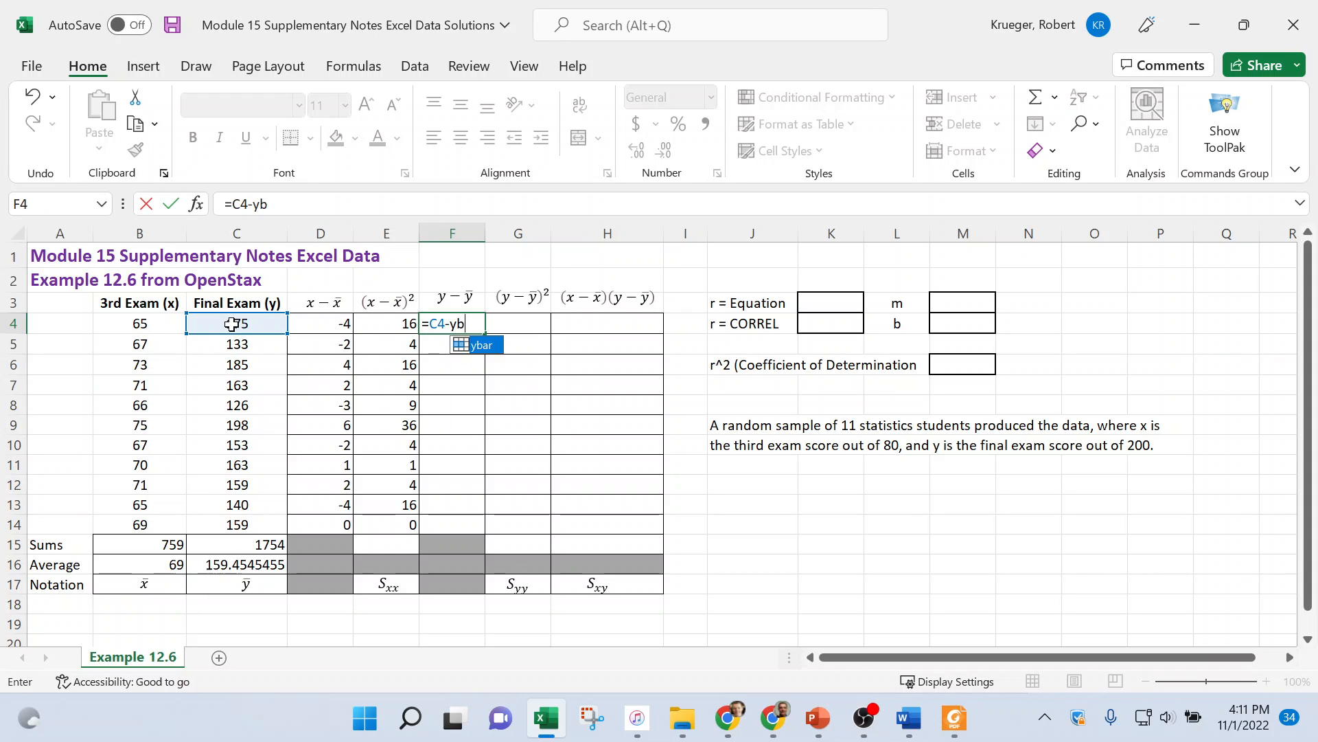
{"action": "double_click", "coordinate": [474, 345]}
{"action": "key", "text": "Return"}
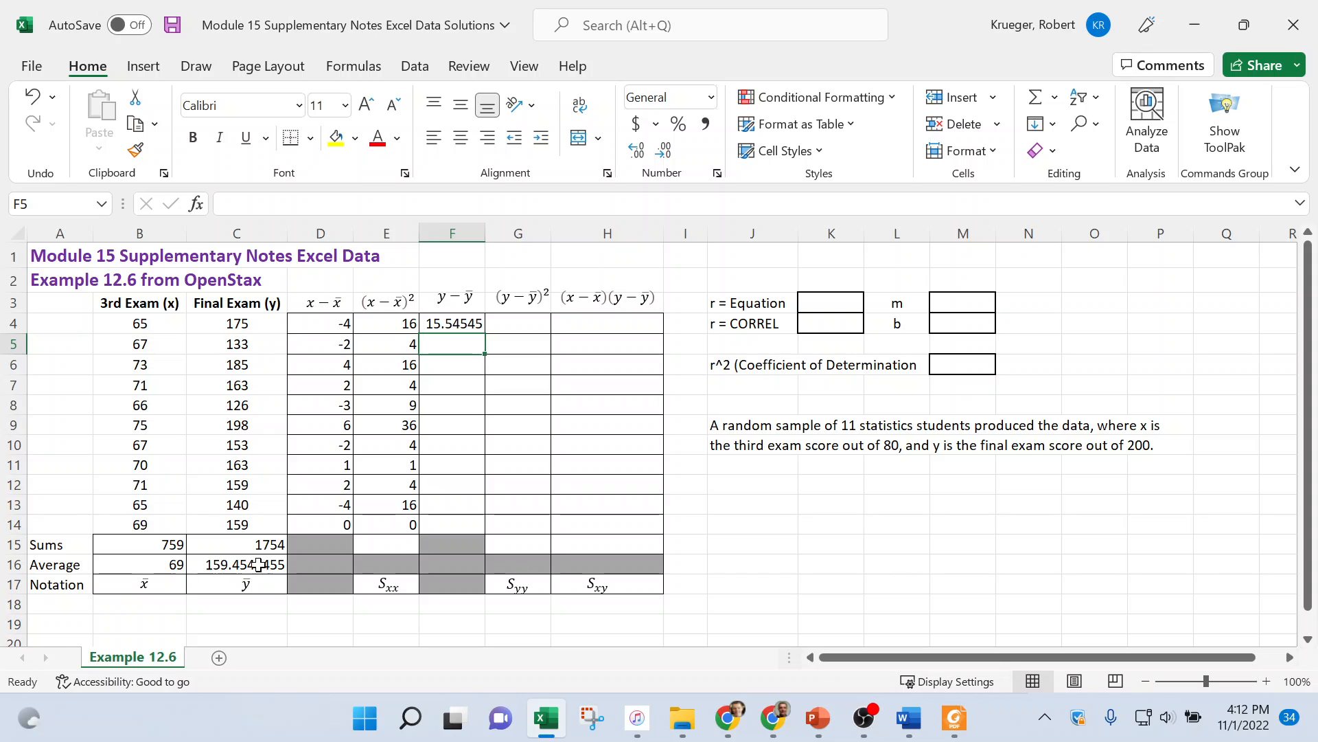
{"action": "left_click", "coordinate": [450, 326]}
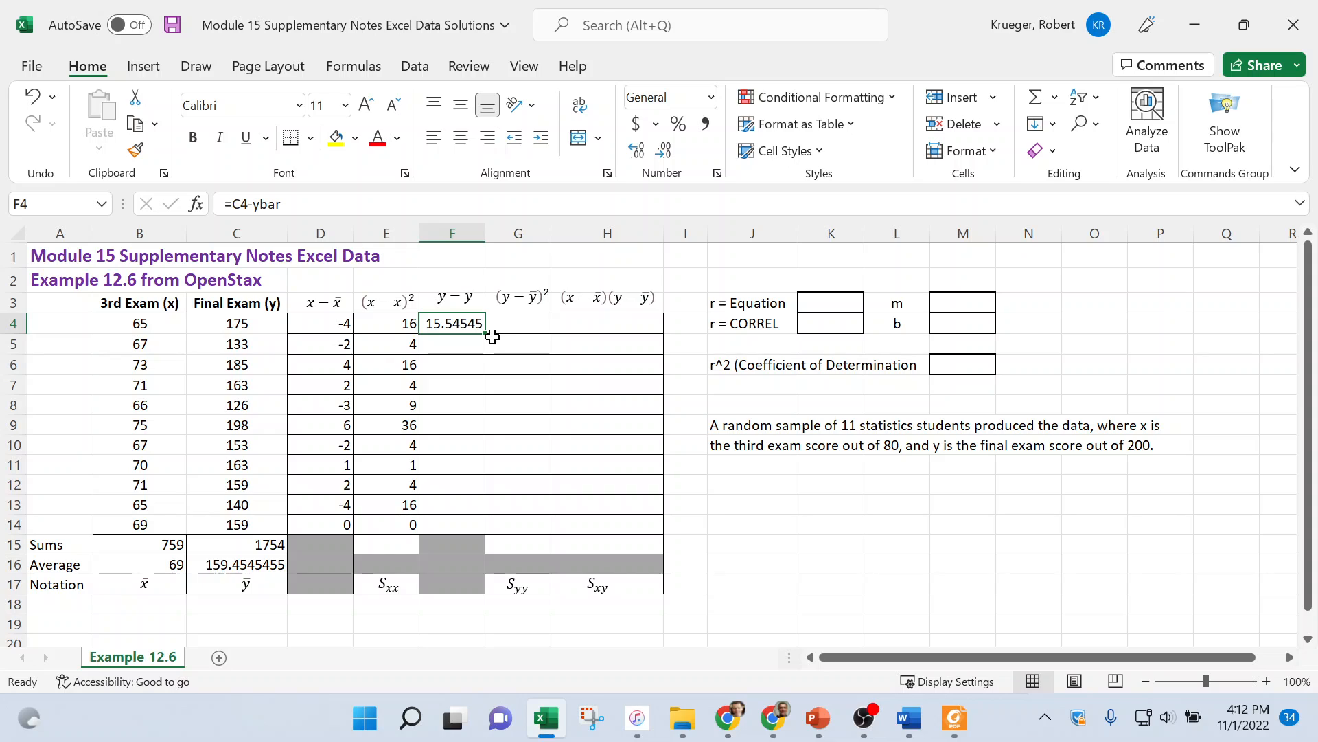
{"action": "left_click_drag", "start_coordinate": [485, 334], "coordinate": [498, 529]}
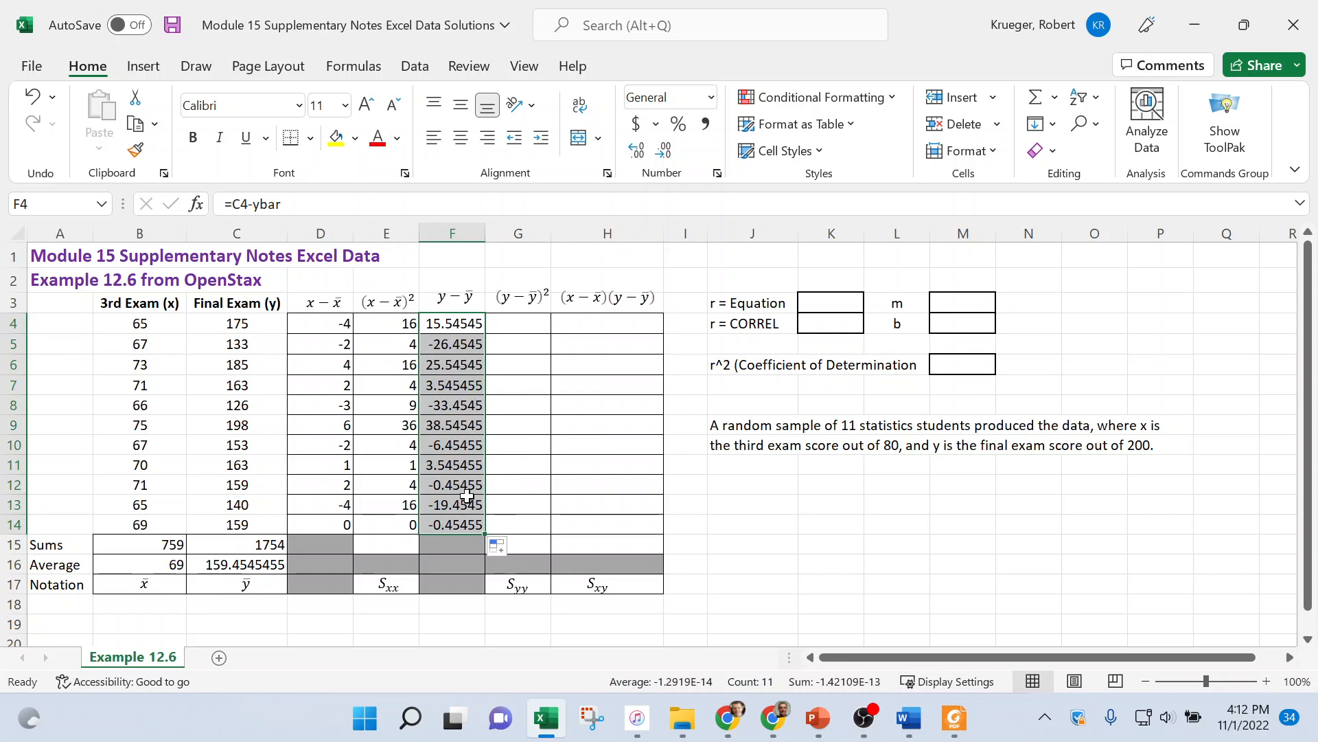
Square the y deviation in G4 with =F4^2 and fill the formula down to G14.
{"action": "left_click", "coordinate": [527, 318]}
{"action": "type", "text": "="}
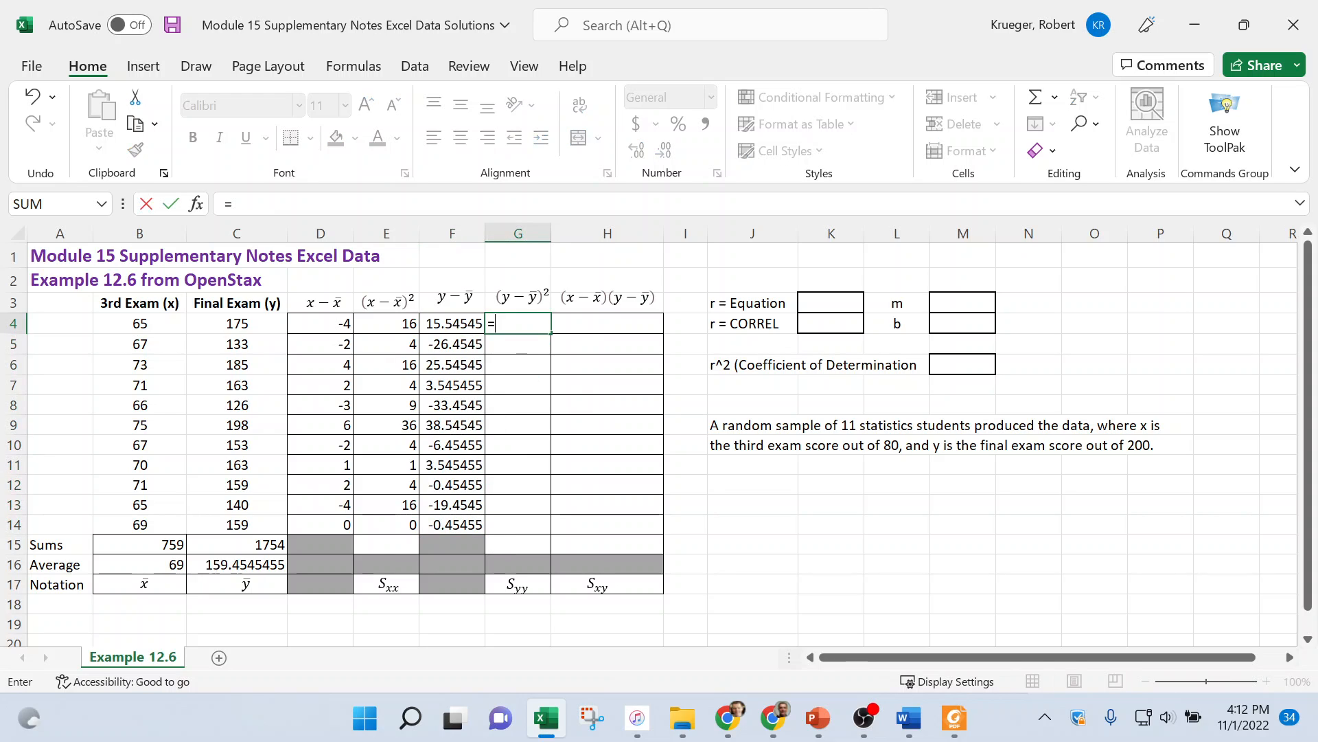
{"action": "left_click", "coordinate": [454, 325]}
{"action": "type", "text": "^"}
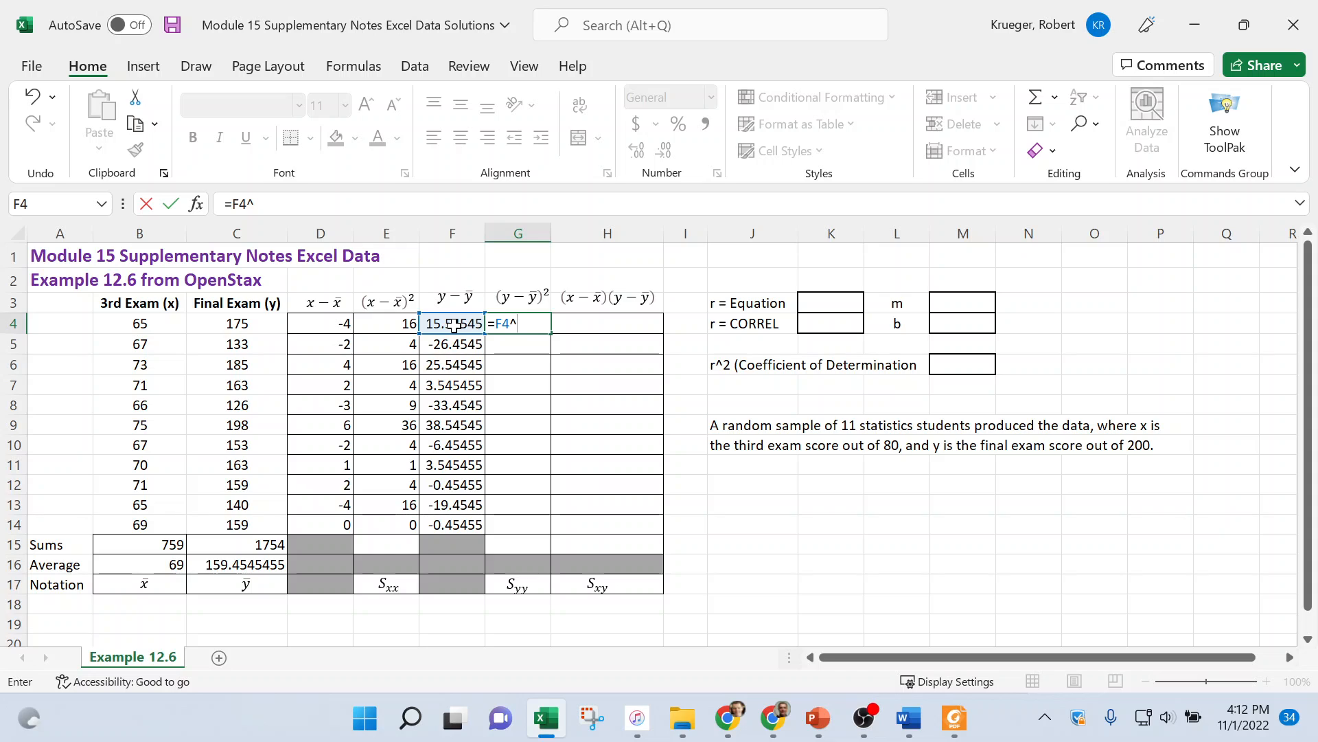
{"action": "type", "text": "2"}
{"action": "key", "text": "Return"}
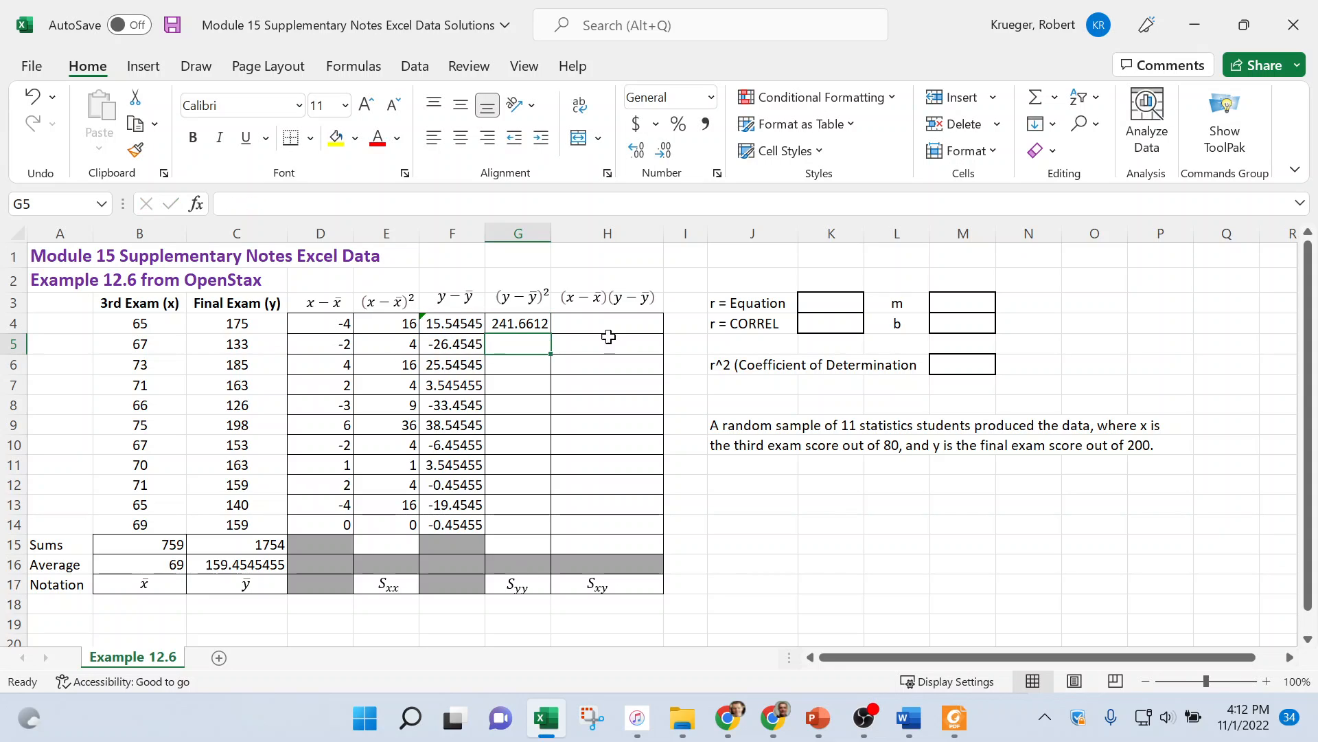
{"action": "left_click", "coordinate": [525, 323]}
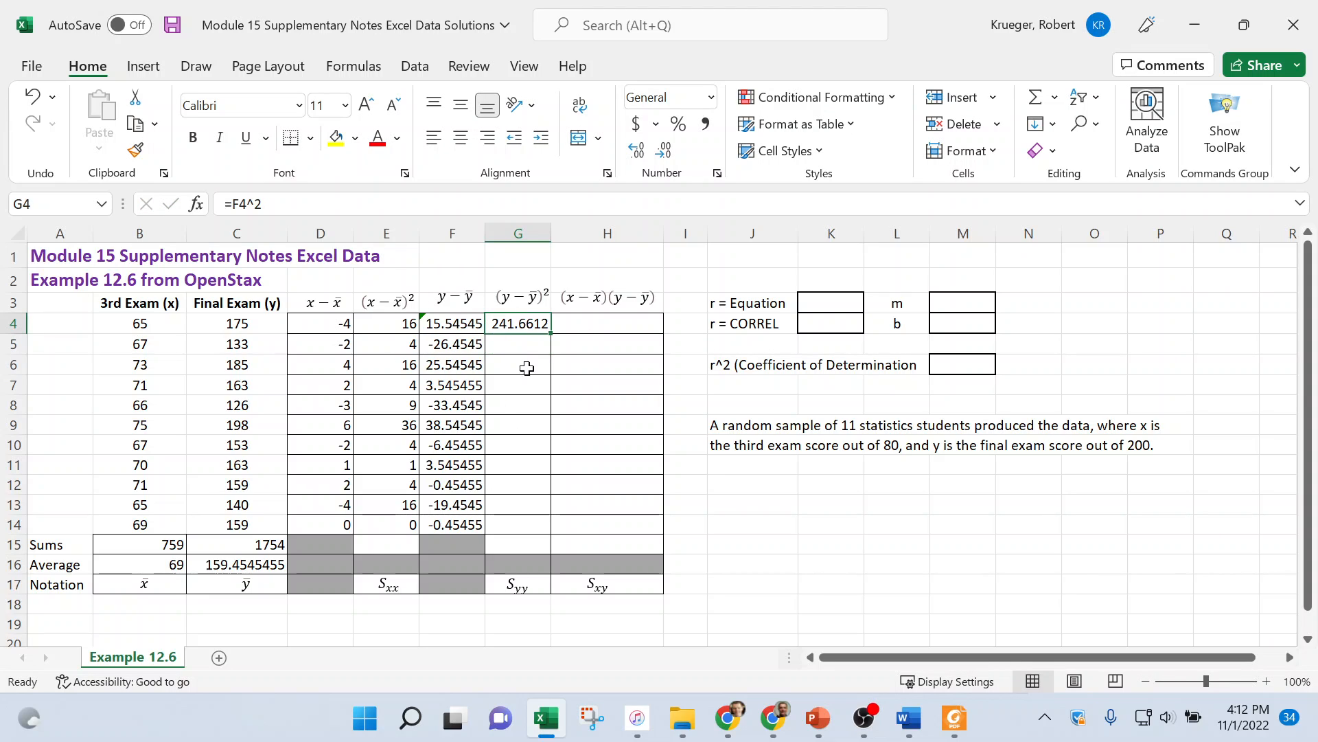
{"action": "left_click_drag", "start_coordinate": [551, 334], "coordinate": [554, 528]}
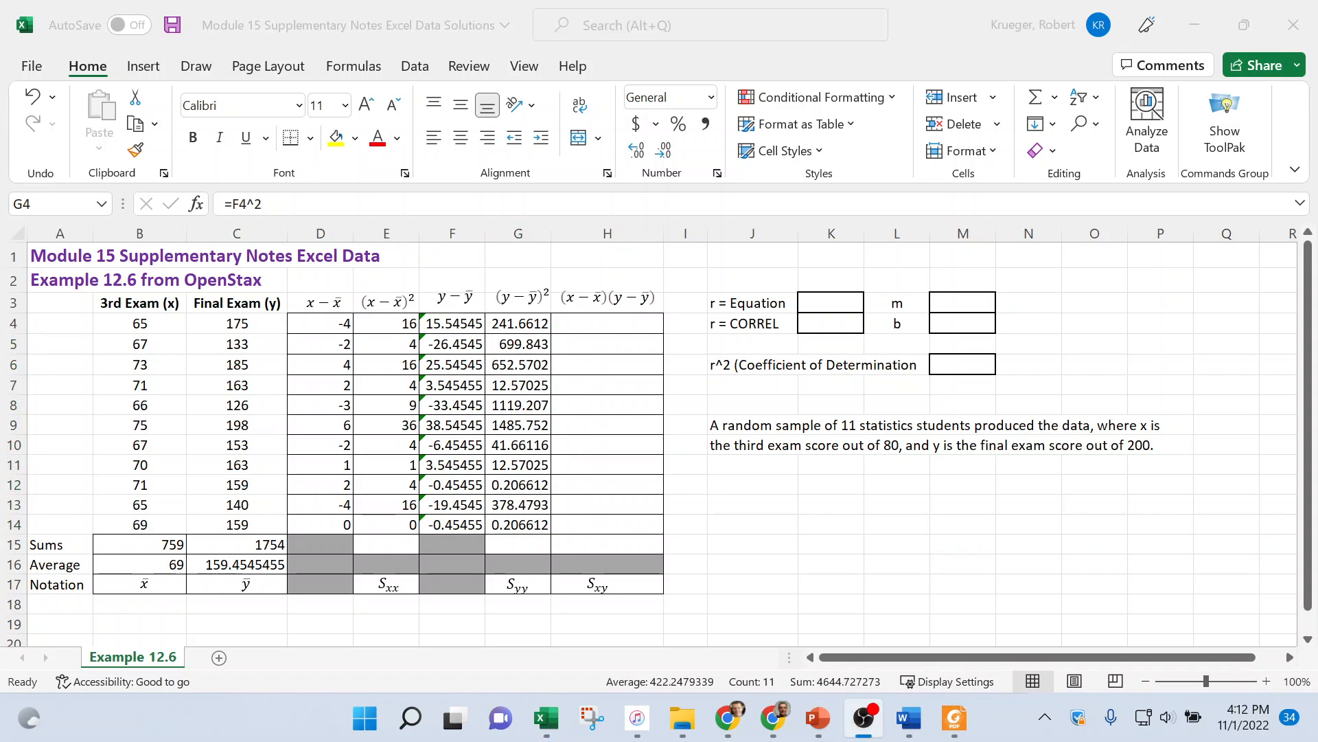
Check the Sxy formula in the Word formula sheet, then multiply the deviations in H4 with =D4*F4 and fill down to H14.
{"action": "left_click", "coordinate": [600, 324]}
{"action": "left_click", "coordinate": [600, 324]}
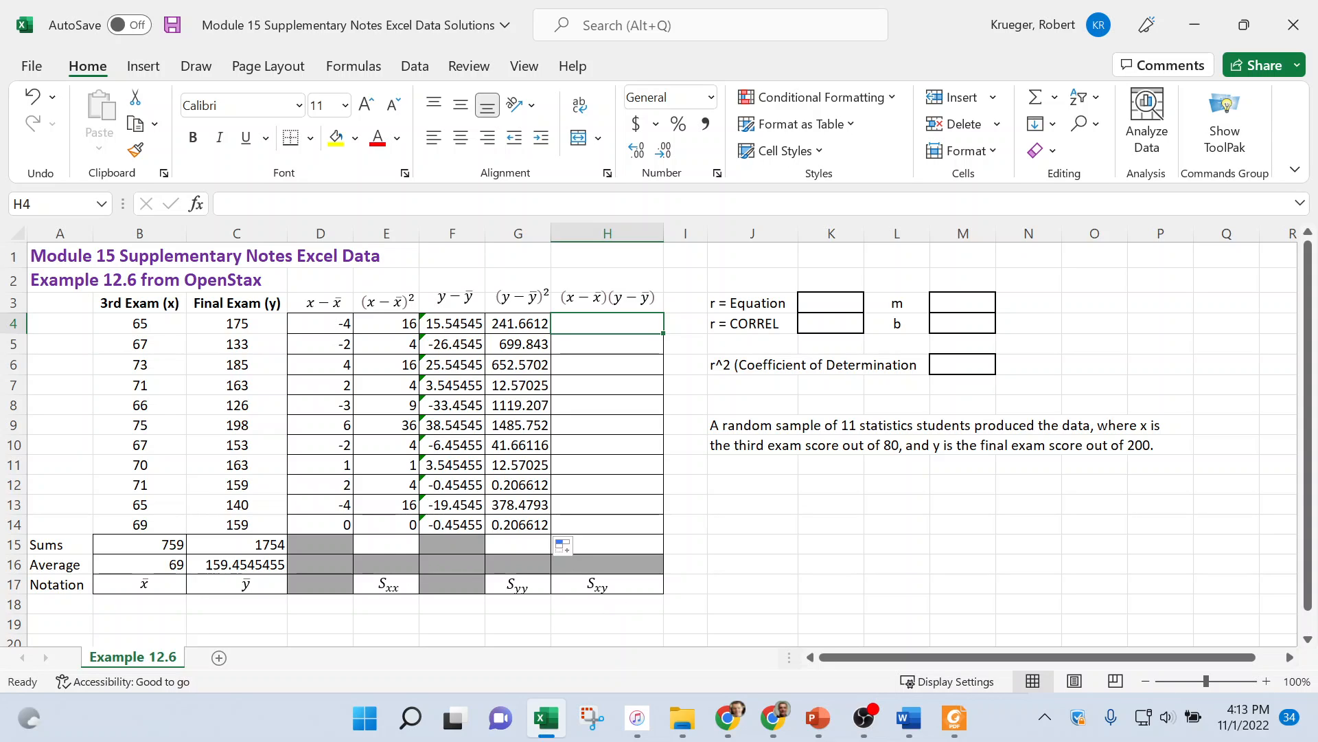
{"action": "left_click", "coordinate": [900, 724]}
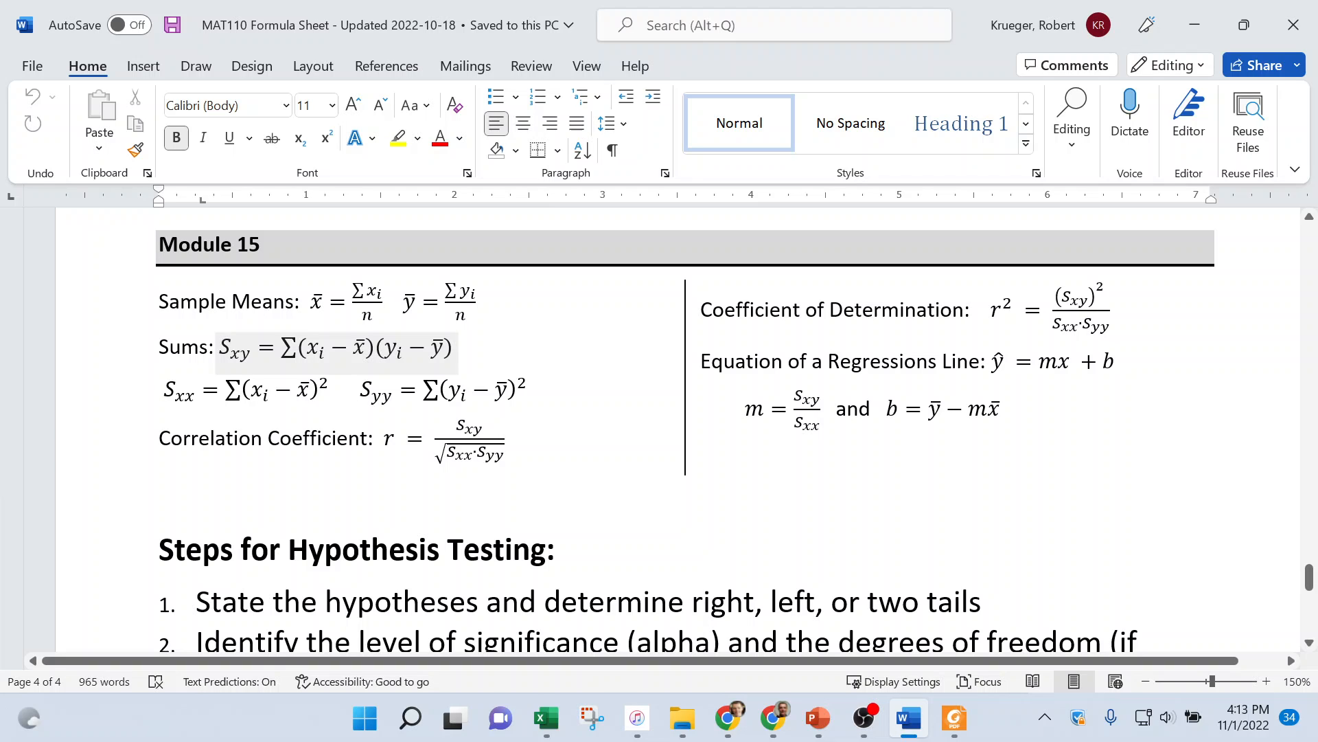
{"action": "left_click", "coordinate": [547, 721]}
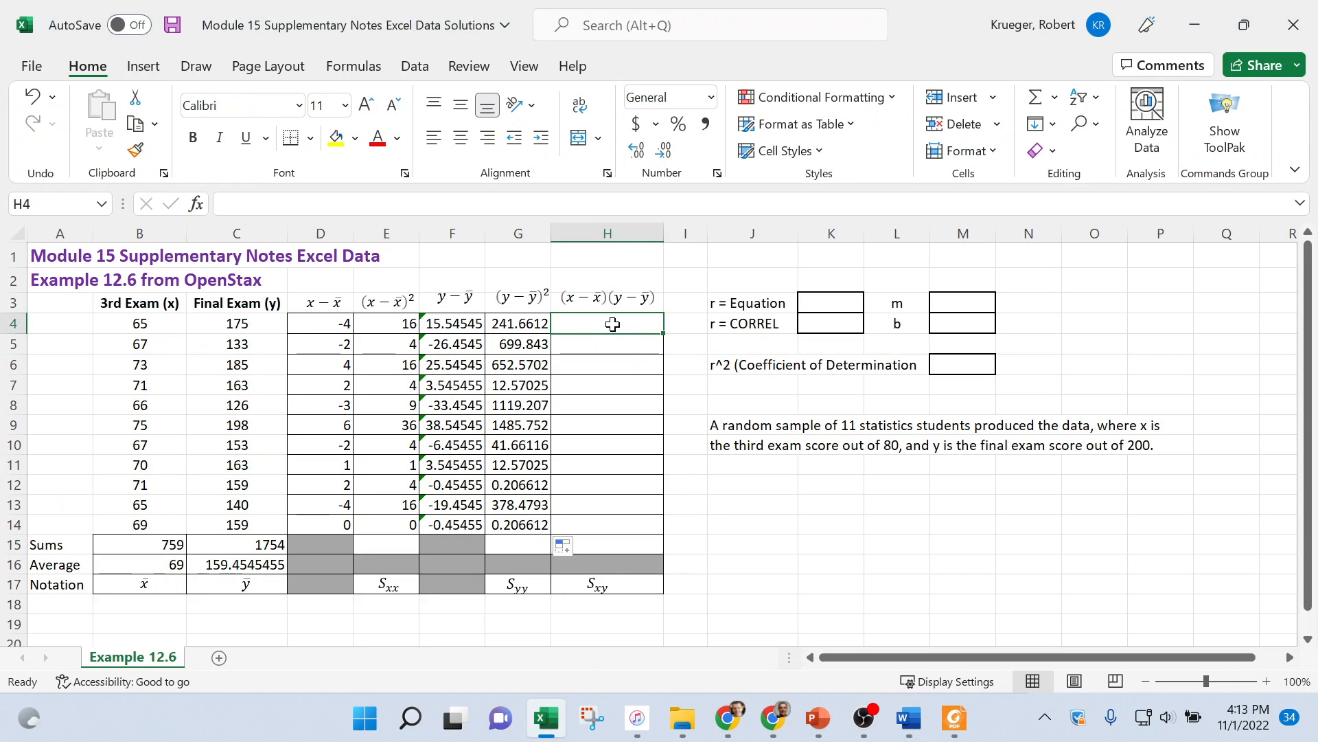
{"action": "type", "text": "="}
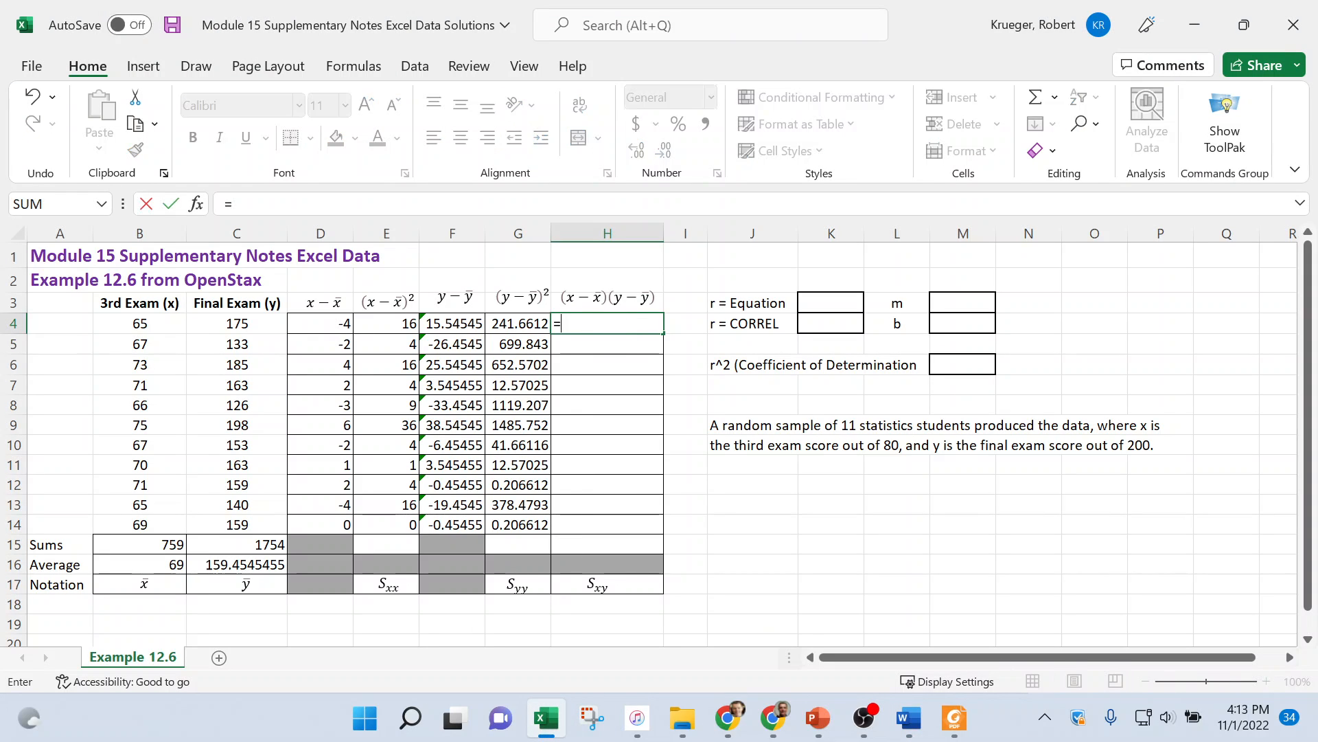
{"action": "left_click", "coordinate": [320, 323]}
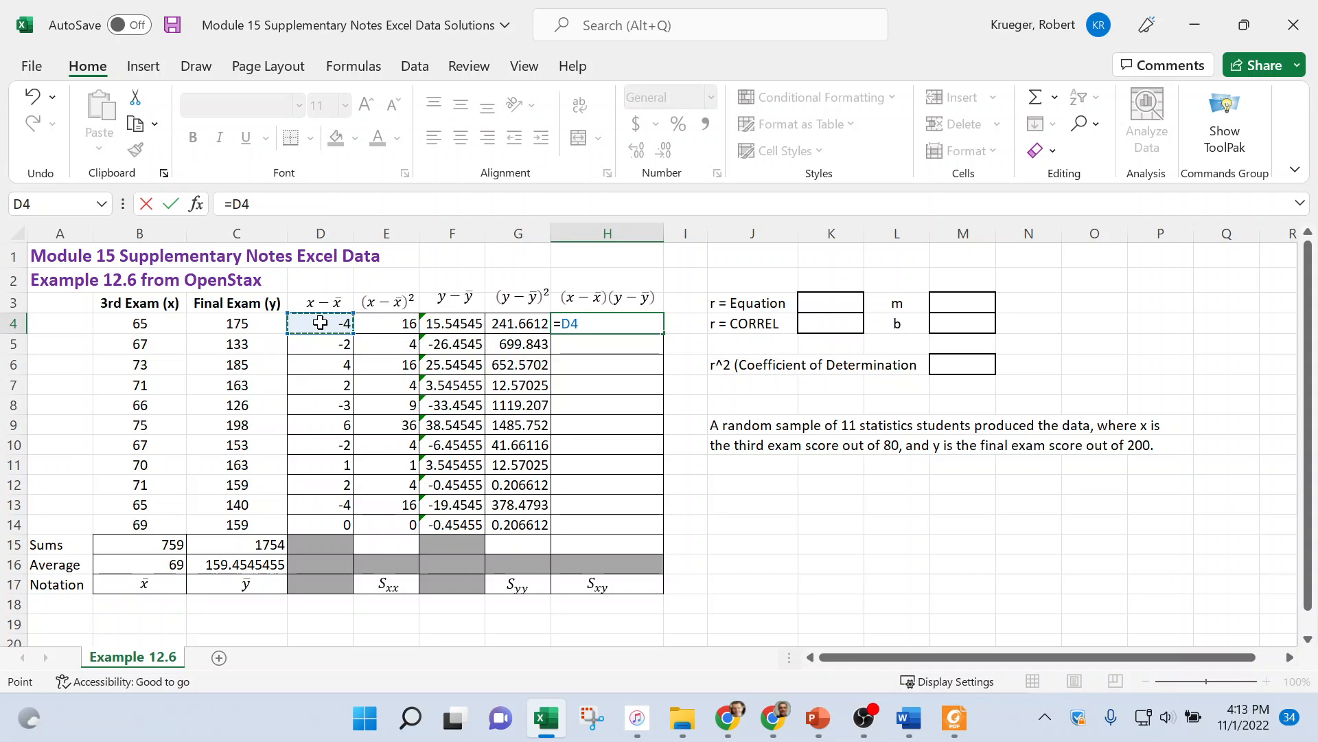
{"action": "type", "text": "*"}
{"action": "left_click", "coordinate": [449, 325]}
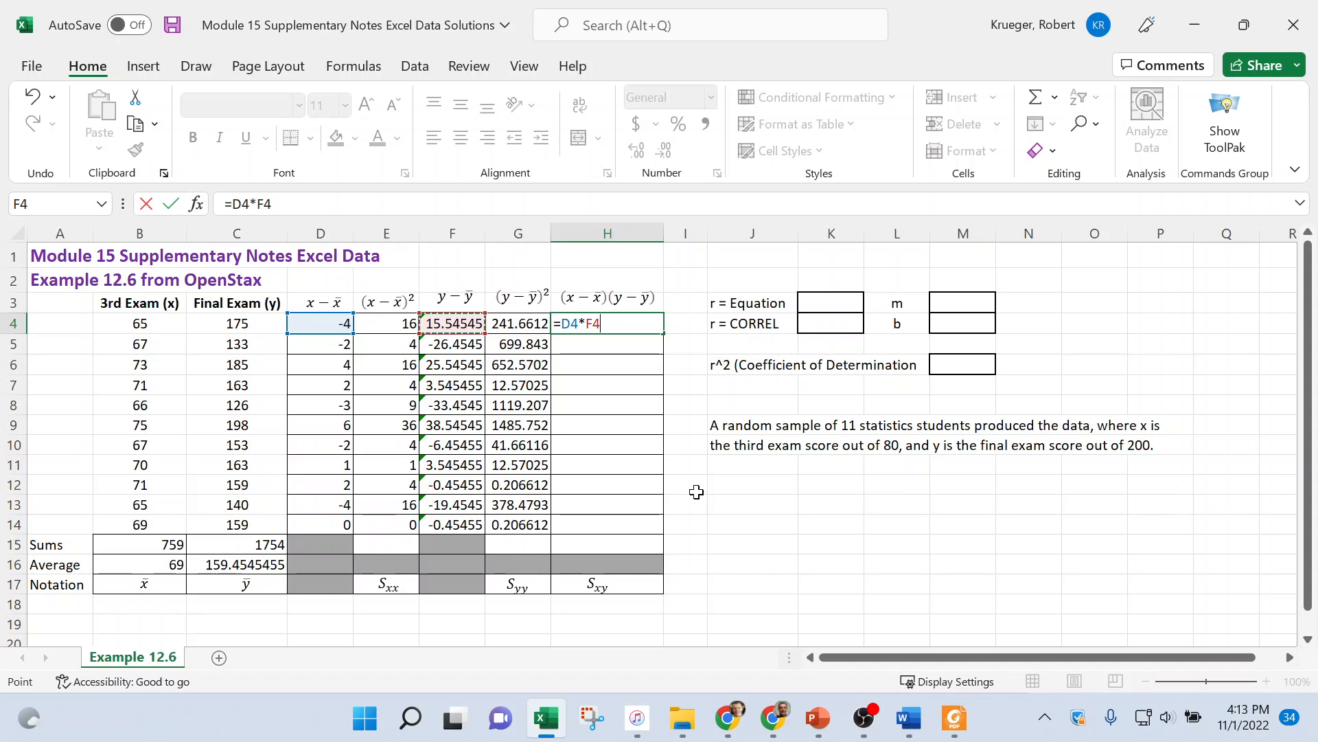
{"action": "key", "text": "Return"}
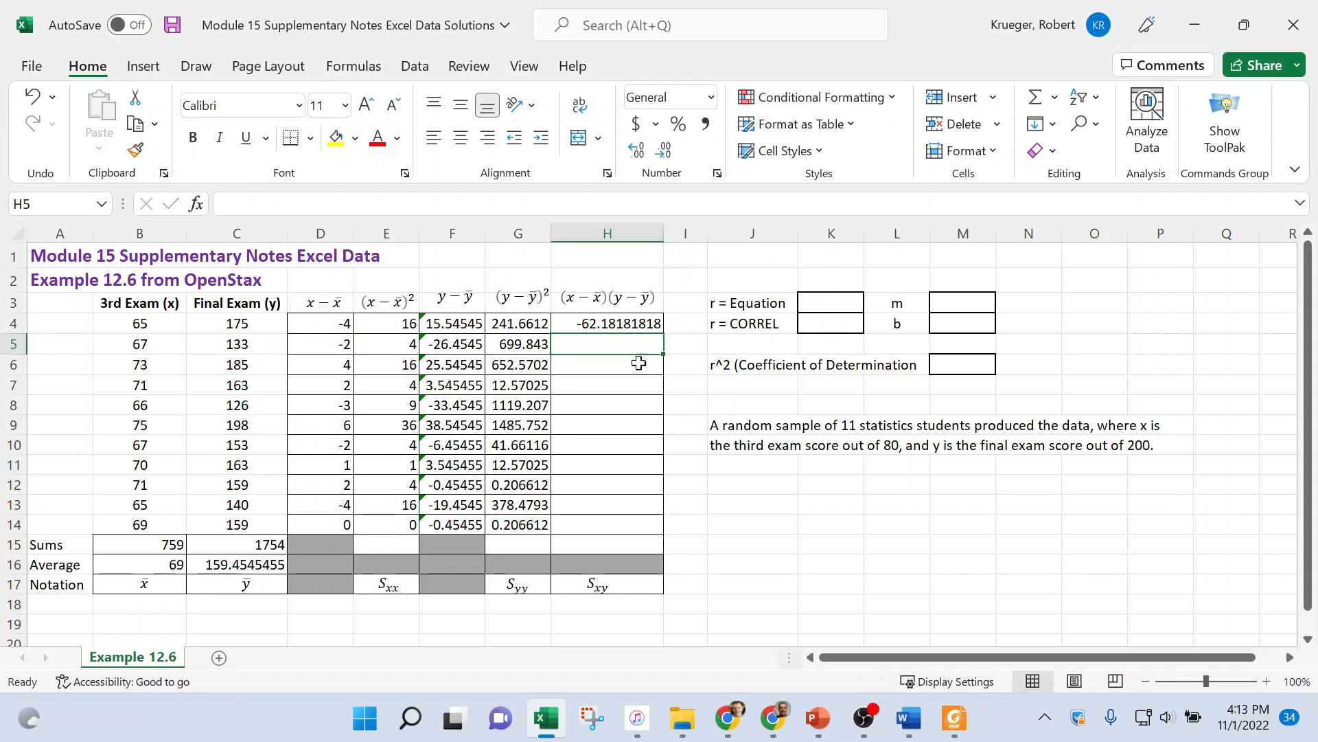
{"action": "left_click", "coordinate": [635, 325]}
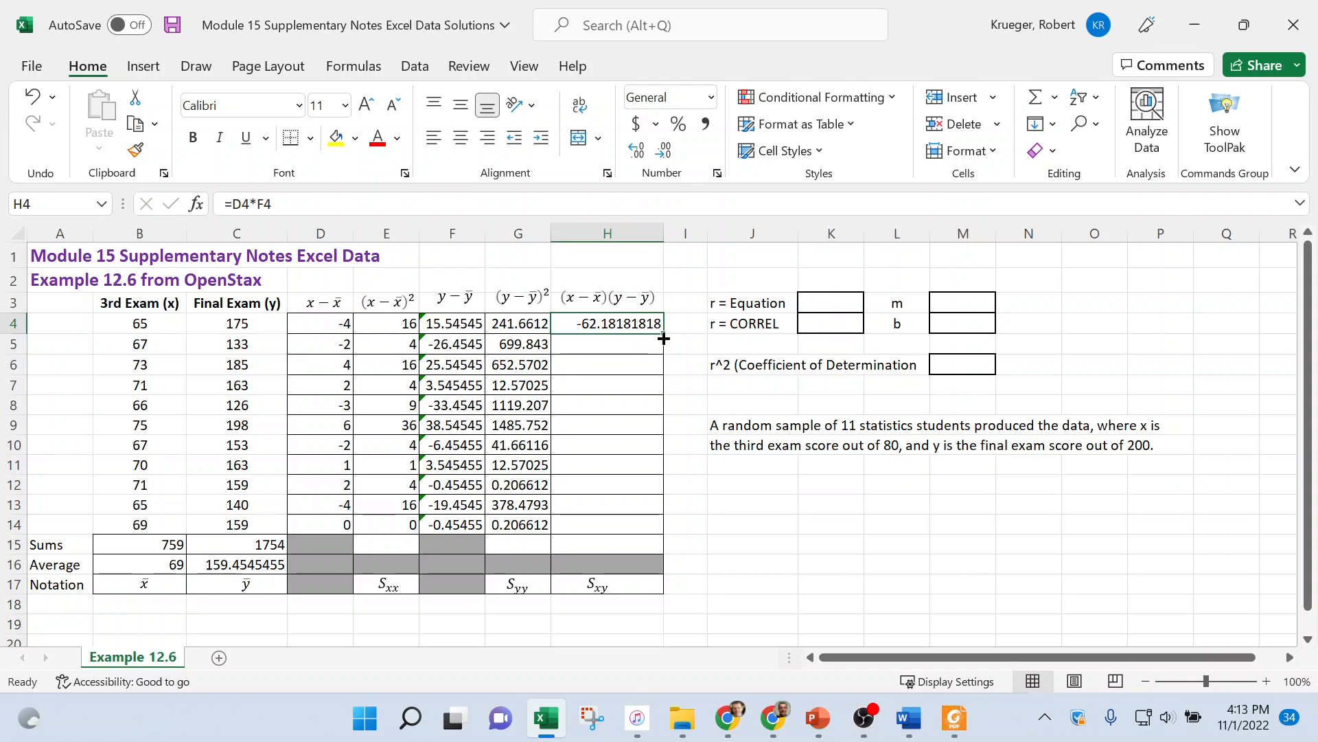
{"action": "left_click_drag", "start_coordinate": [666, 333], "coordinate": [652, 526]}
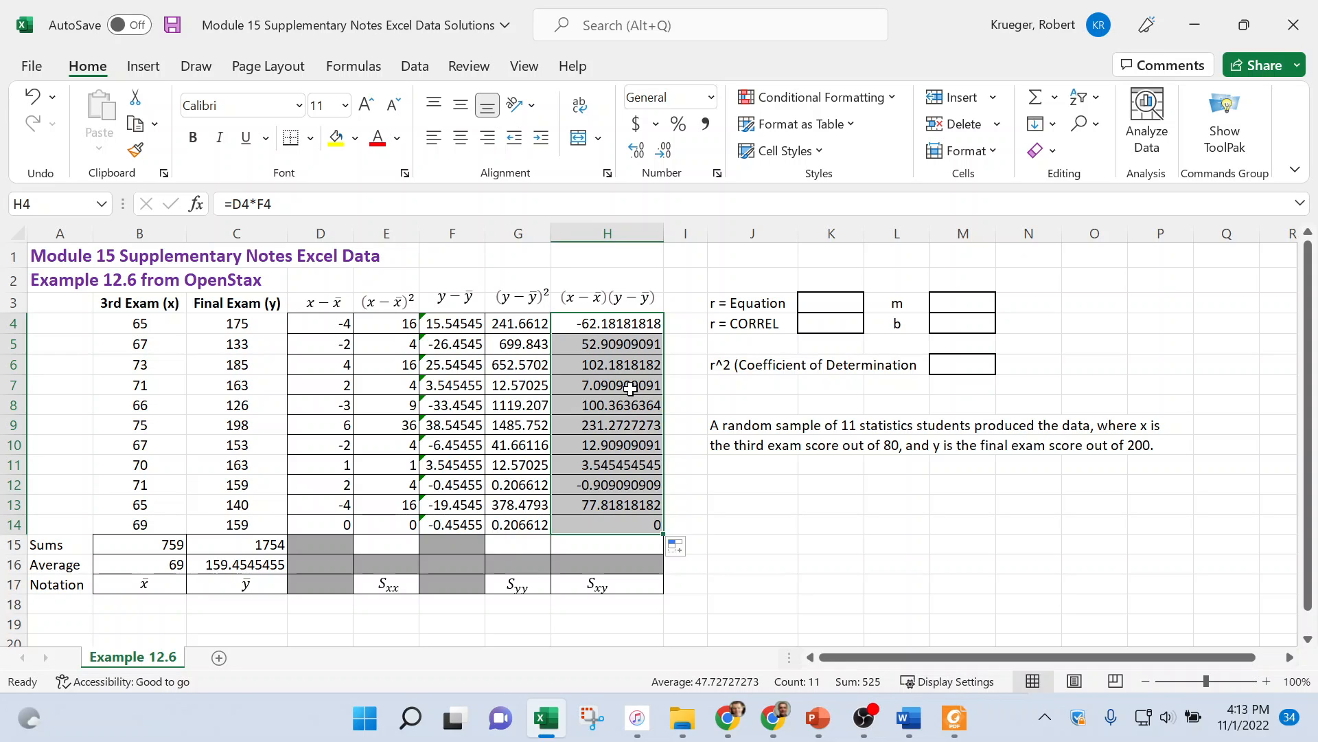
Consult the Word formula sheet again and total the squared x deviations in E15 with =SUM(E4:E14) in the Excel workbook.
{"action": "left_click", "coordinate": [924, 731]}
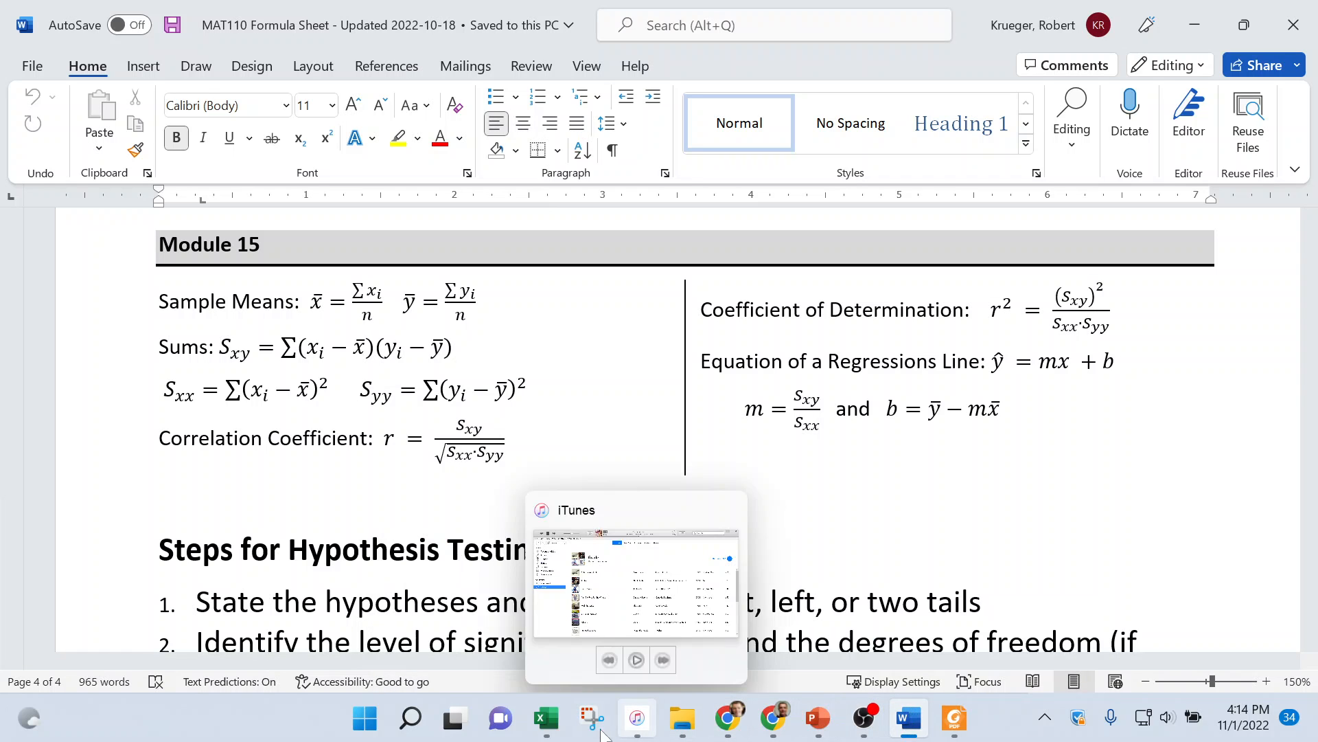
{"action": "left_click", "coordinate": [547, 718]}
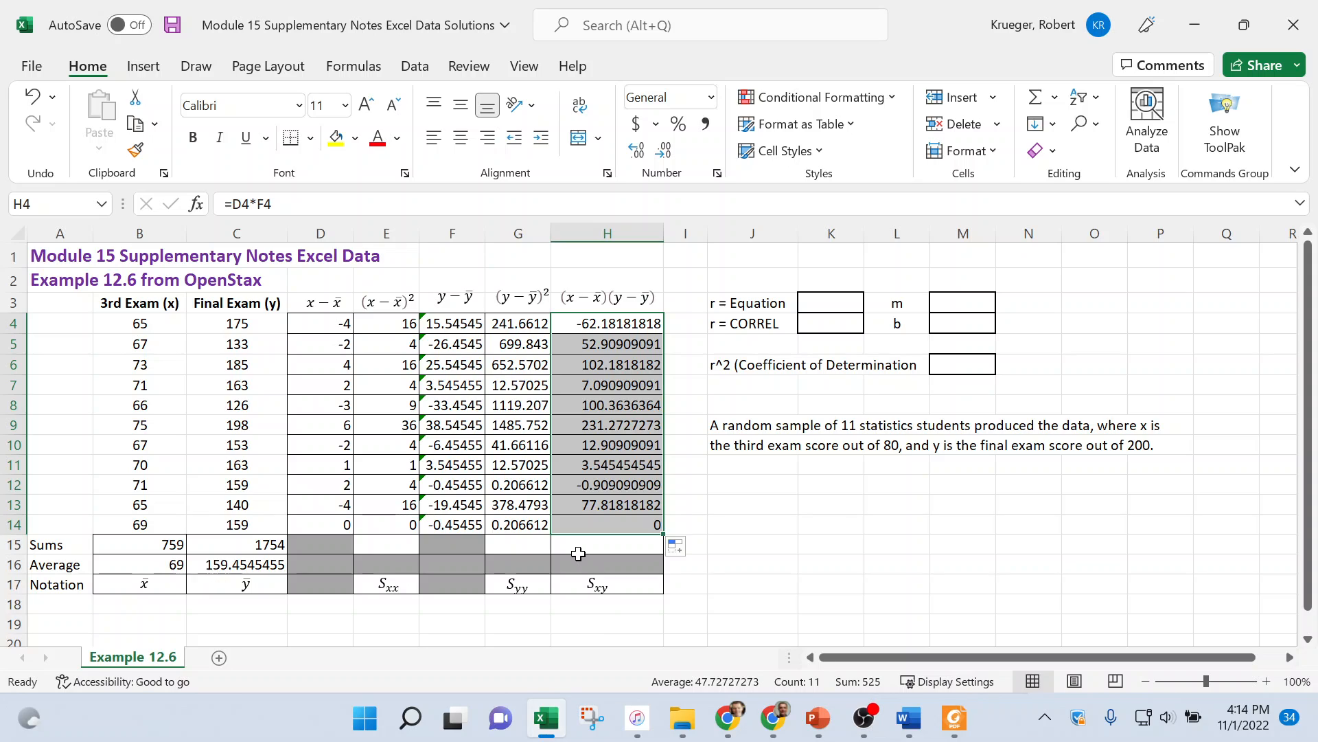
{"action": "left_click", "coordinate": [378, 544]}
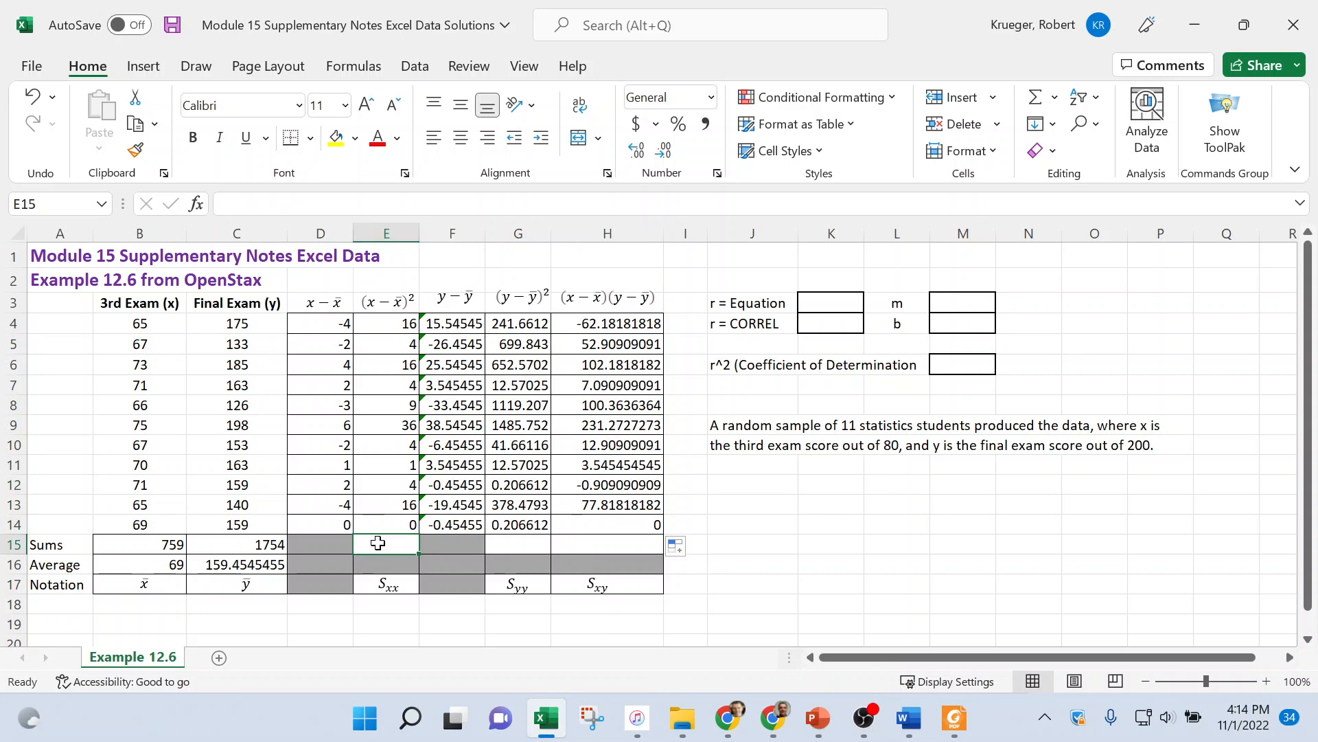
{"action": "type", "text": "="}
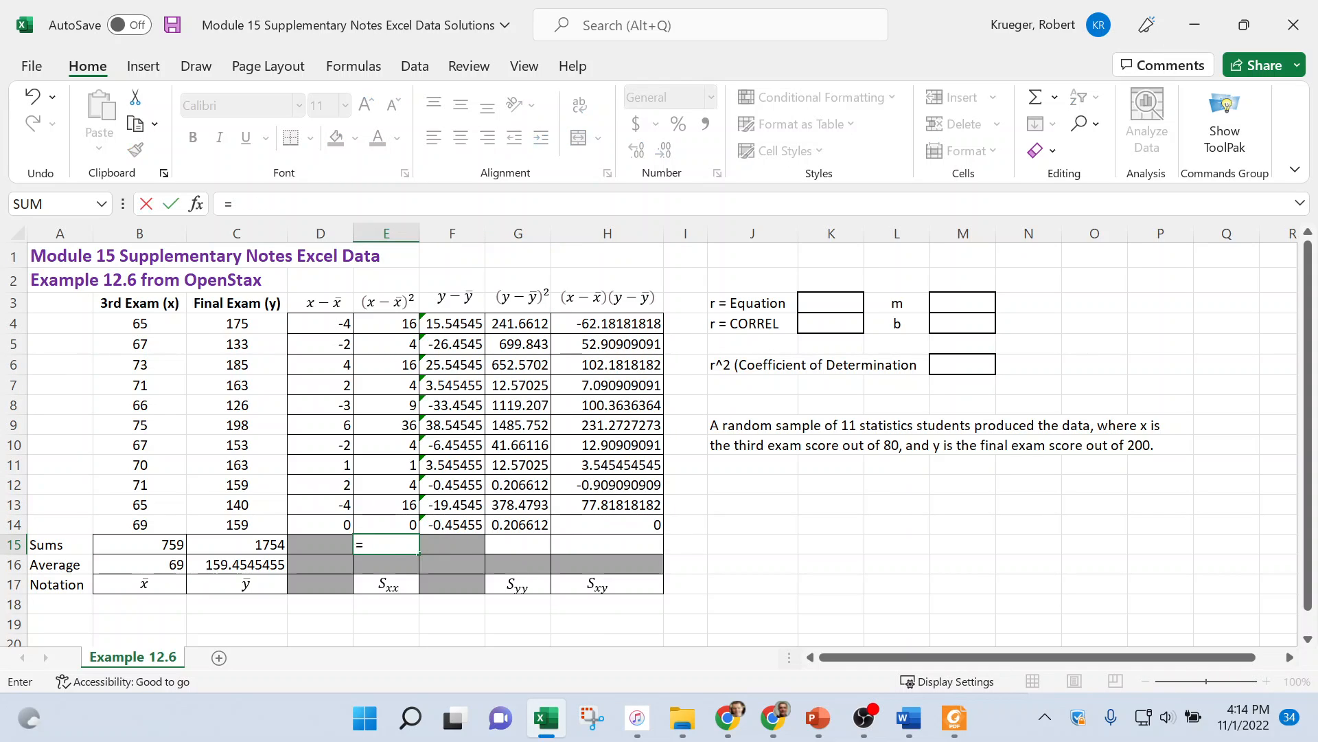
{"action": "type", "text": "sum("}
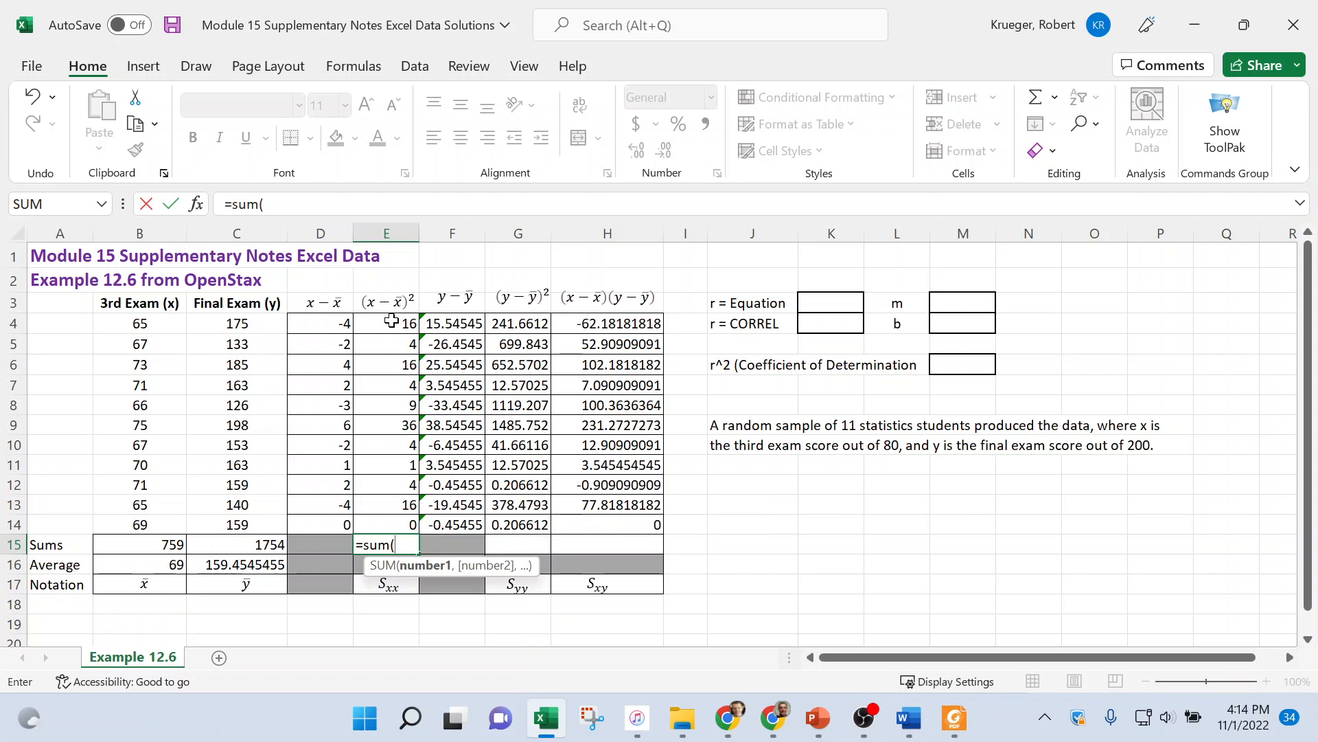
{"action": "left_click_drag", "start_coordinate": [391, 321], "coordinate": [374, 523]}
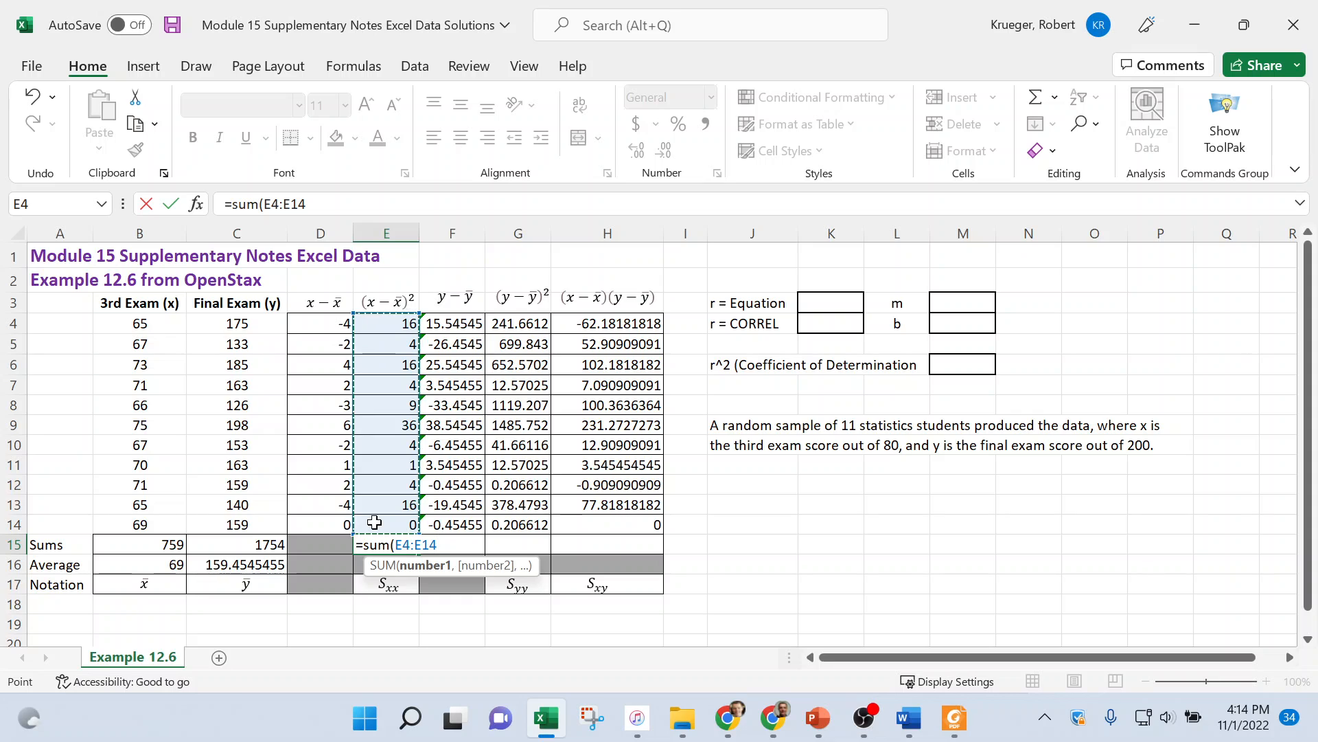
{"action": "type", "text": ")"}
{"action": "key", "text": "Return"}
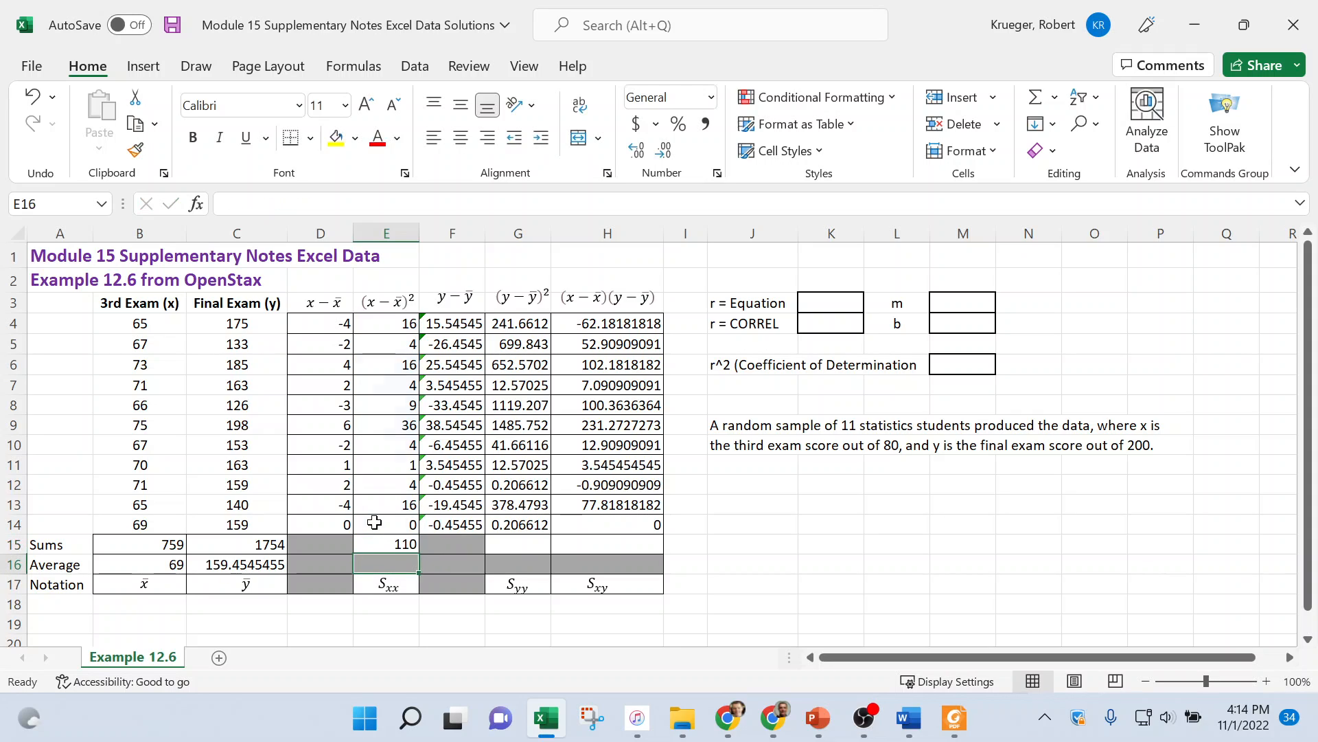
Total the squared y deviations in G15 with =SUM(G4:G14) and fill the formula across to H15 for the deviation products.
{"action": "left_click", "coordinate": [546, 545]}
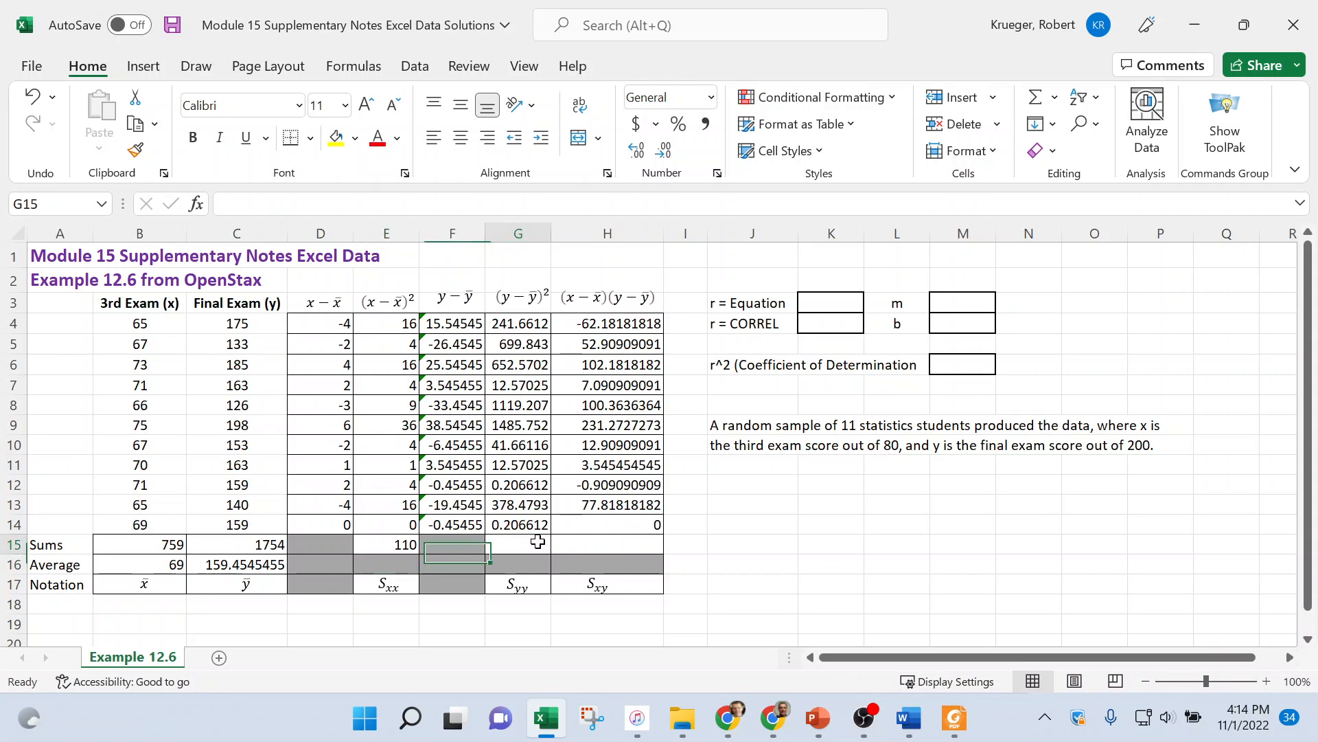
{"action": "type", "text": "="}
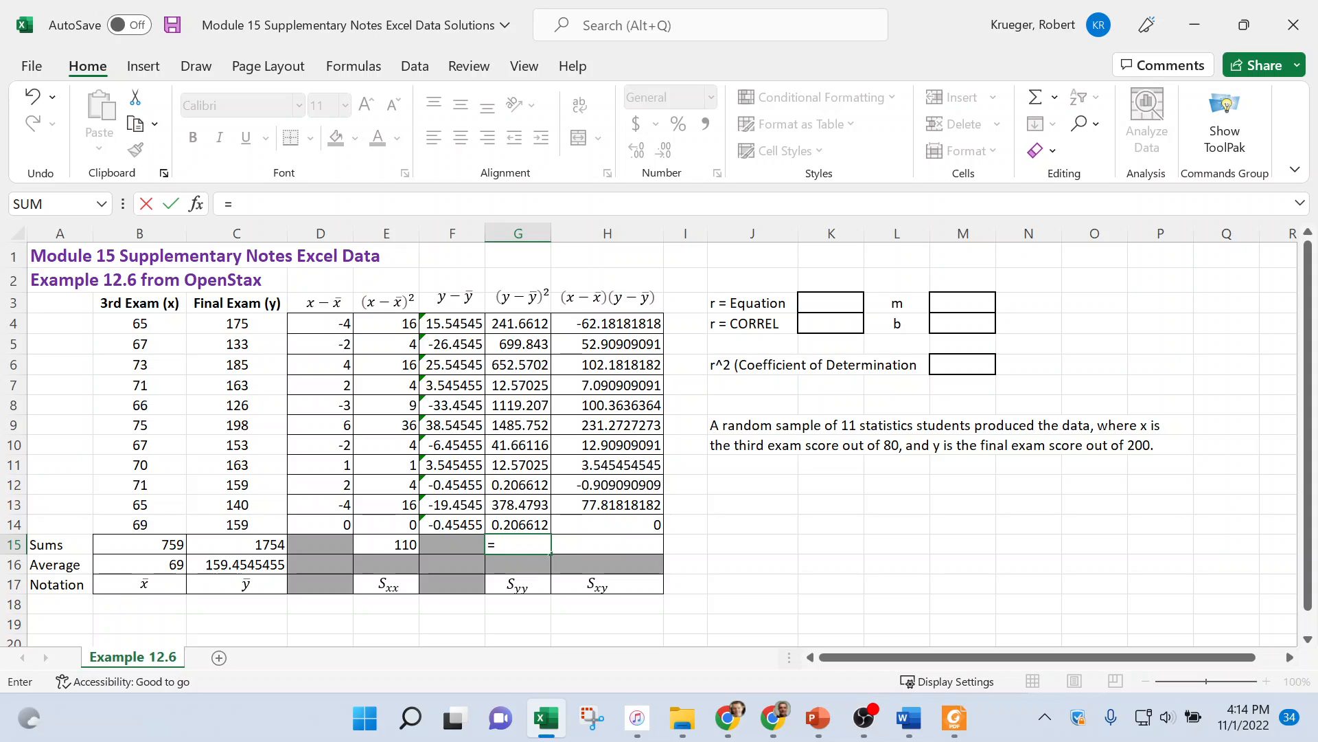
{"action": "type", "text": "sum("}
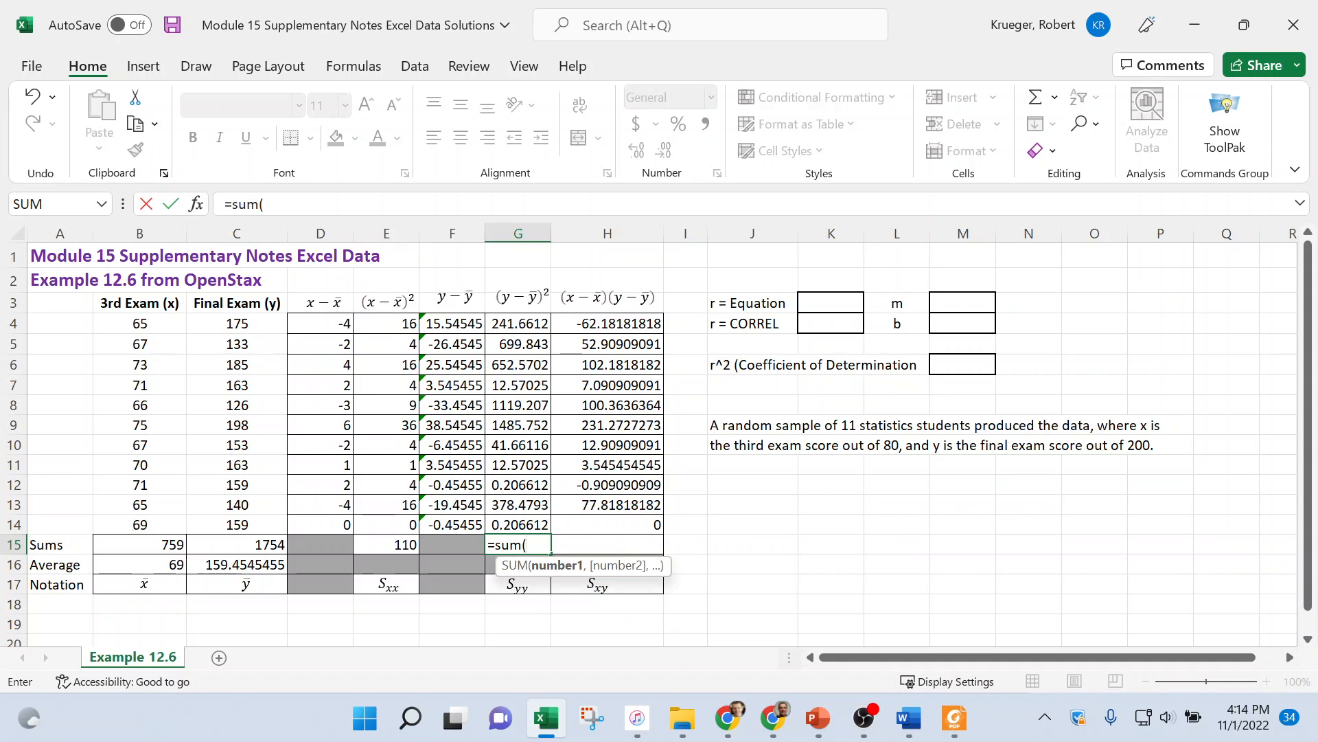
{"action": "left_click_drag", "start_coordinate": [536, 324], "coordinate": [519, 515]}
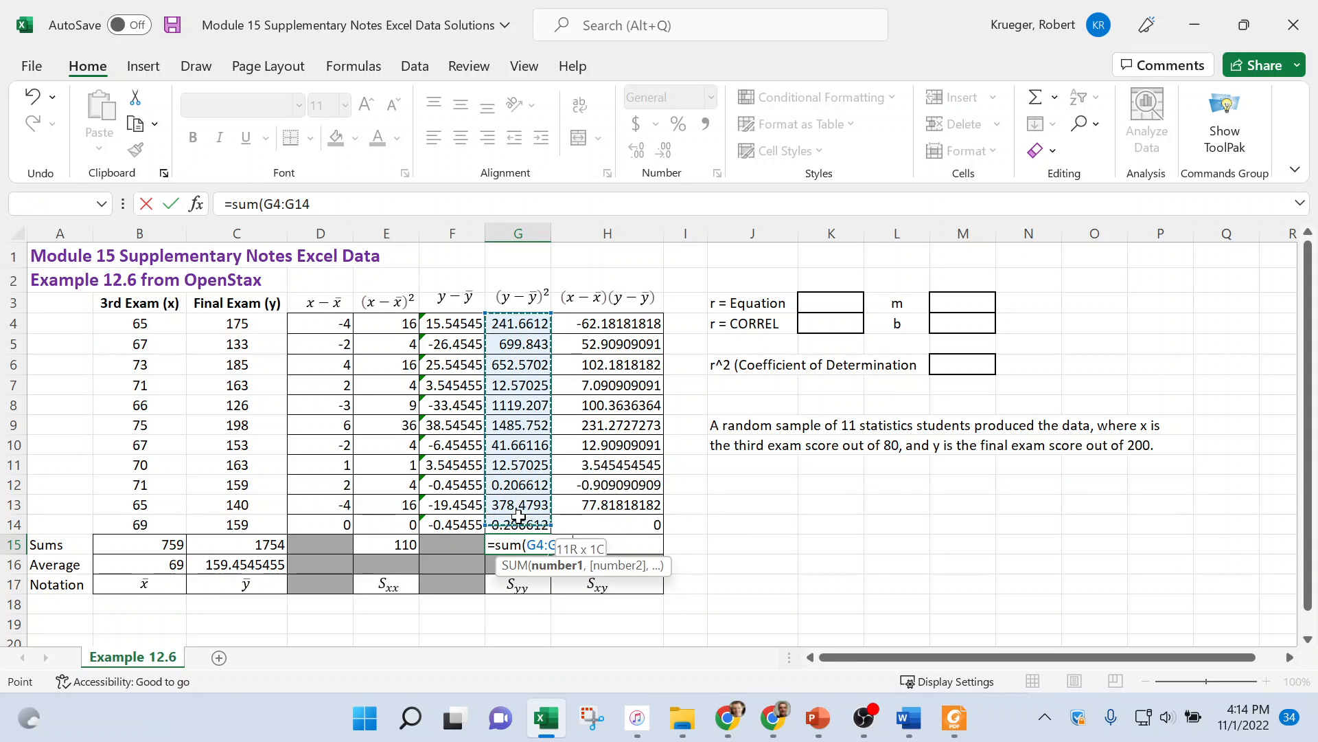
{"action": "key", "text": "Return"}
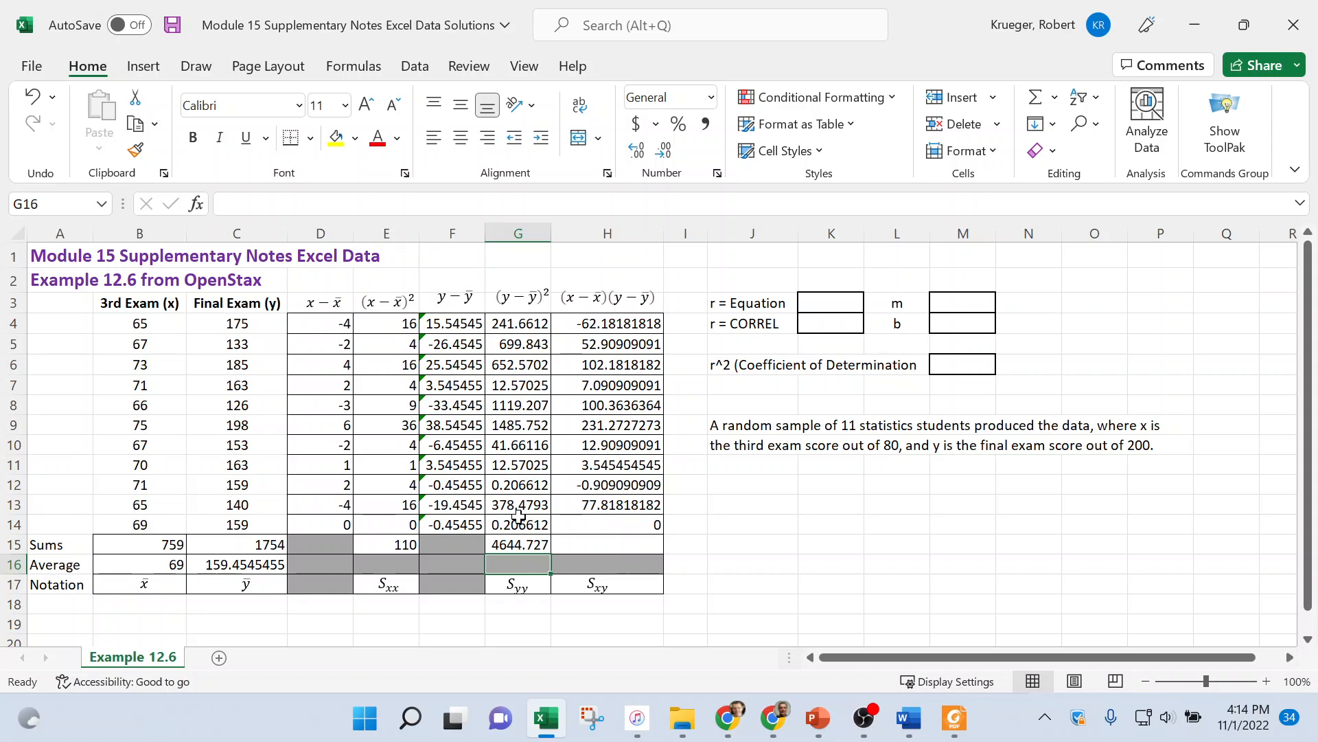
{"action": "left_click", "coordinate": [547, 544]}
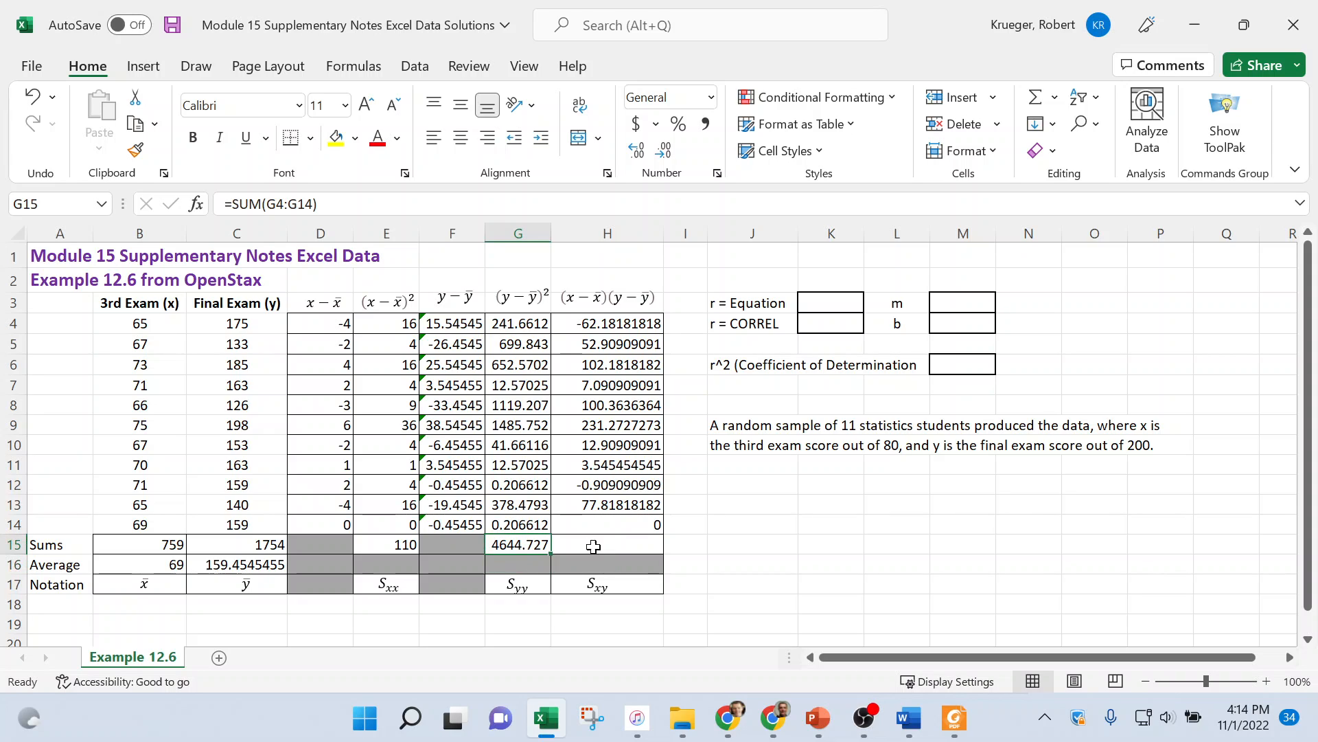
{"action": "left_click_drag", "start_coordinate": [553, 559], "coordinate": [625, 554]}
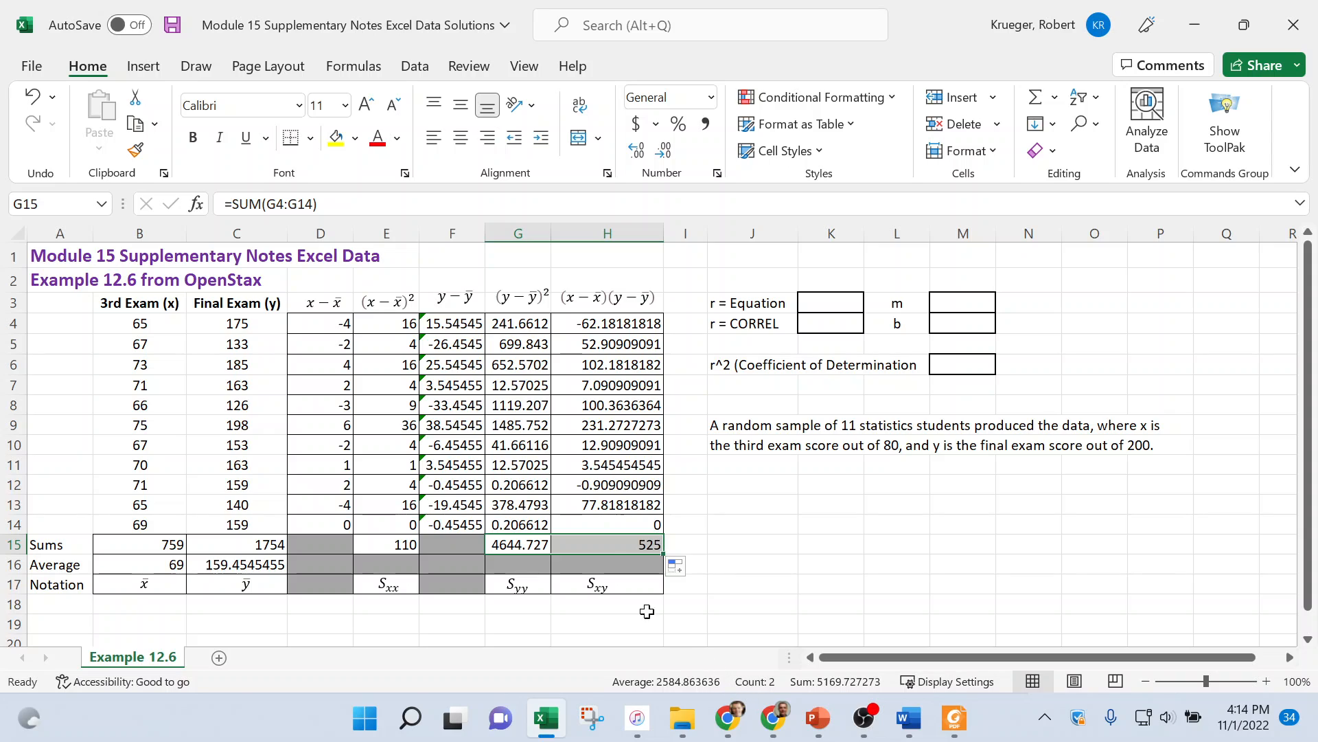
{"action": "left_click", "coordinate": [611, 546]}
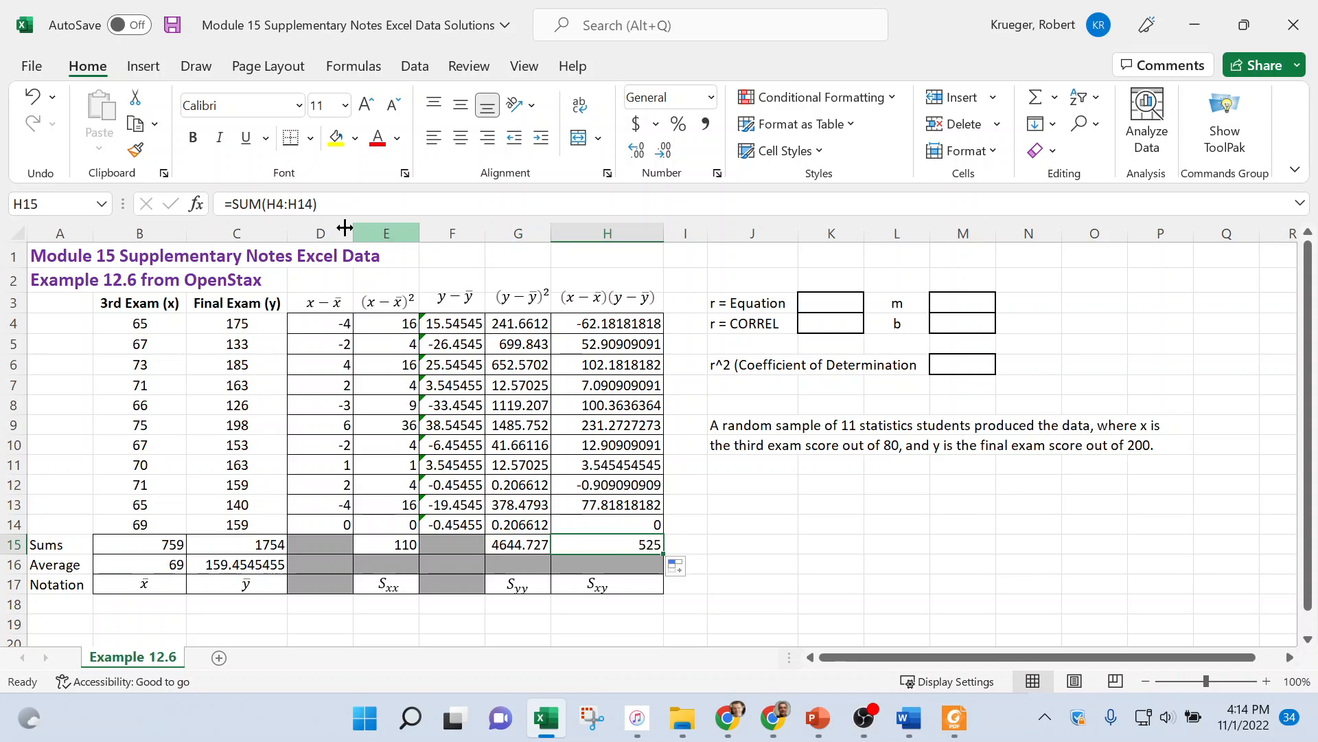